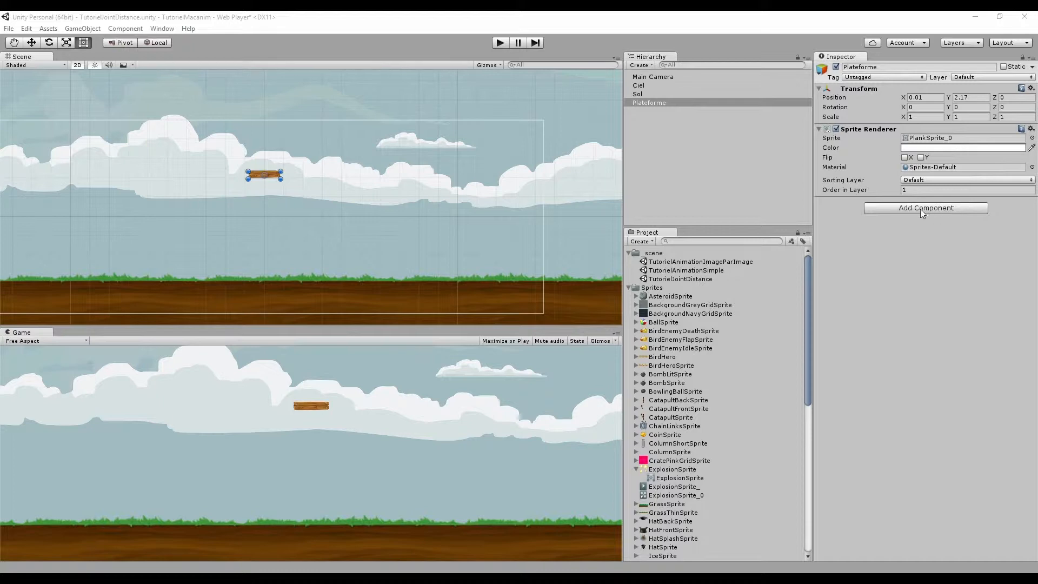
Add a Distance Joint 2D component to the Plateforme object
{"action": "left_click", "coordinate": [929, 209]}
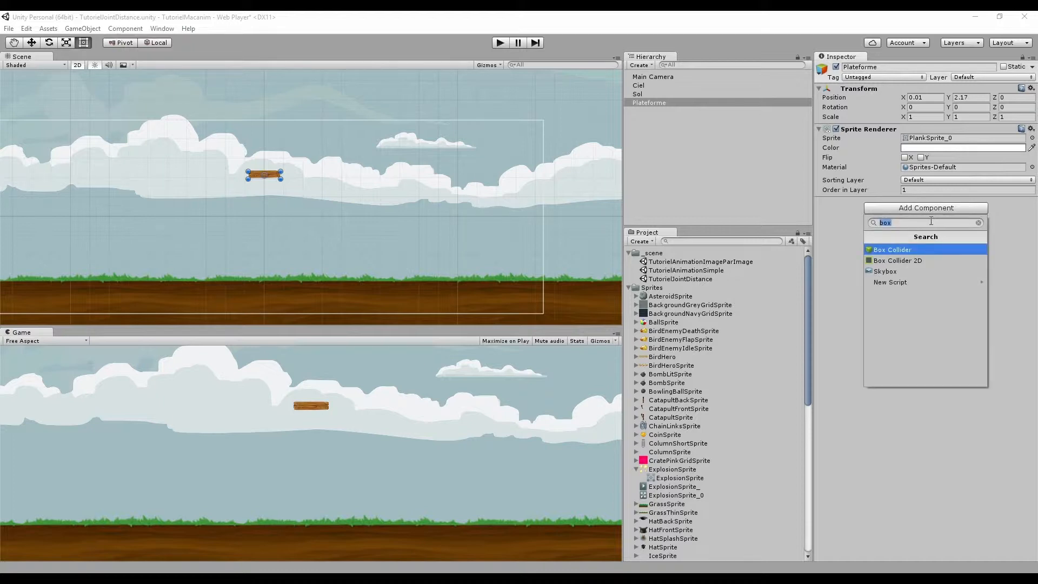
{"action": "key", "text": "BackSpace"}
{"action": "type", "text": "distan"}
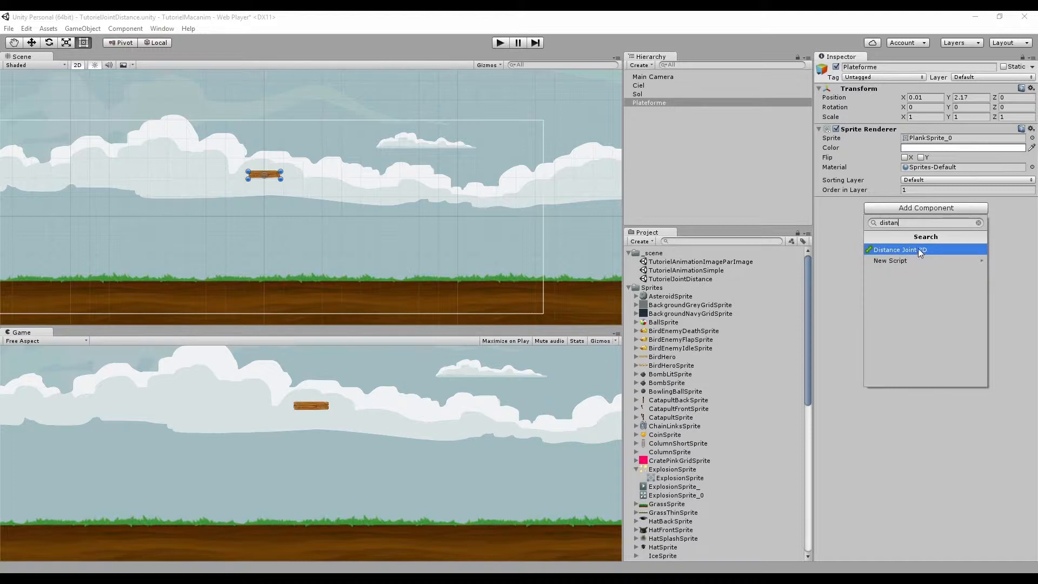
{"action": "left_click", "coordinate": [978, 223]}
{"action": "left_click", "coordinate": [897, 279]}
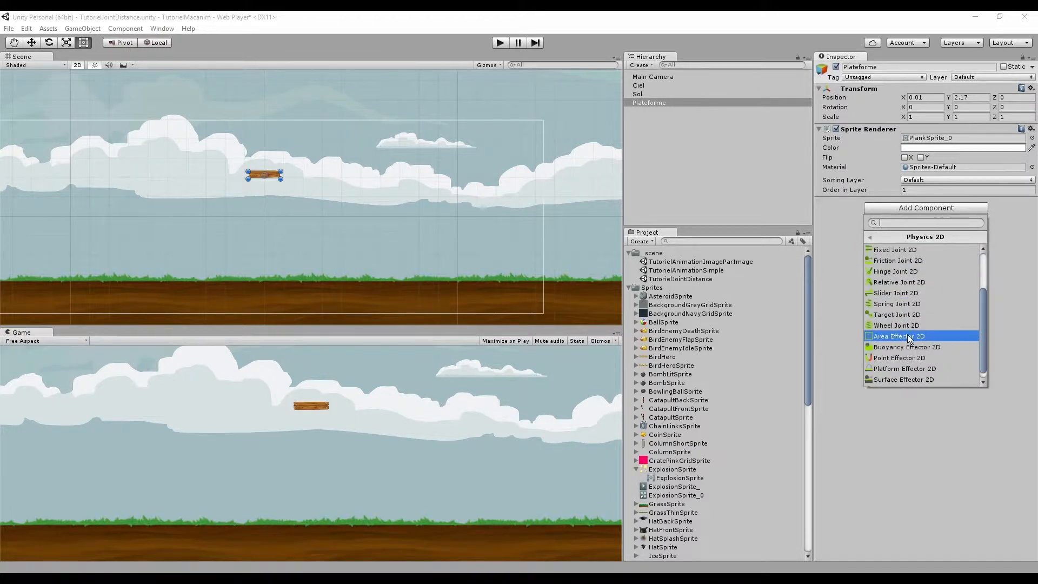
{"action": "scroll", "coordinate": [907, 334], "scroll_direction": "down", "scroll_amount": 1}
{"action": "scroll", "coordinate": [907, 324], "scroll_direction": "up", "scroll_amount": 1}
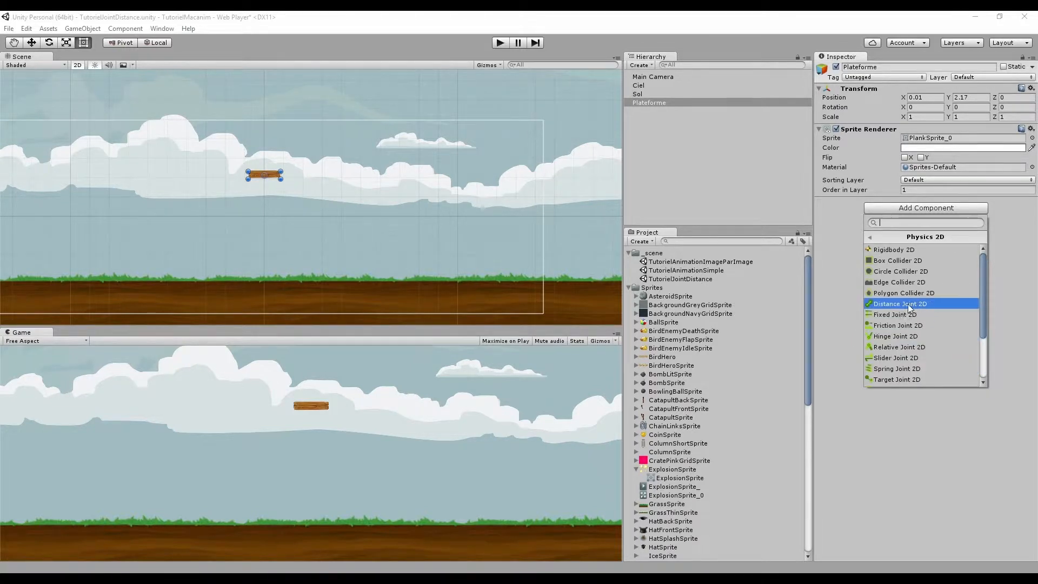
{"action": "type", "text": "Disa"}
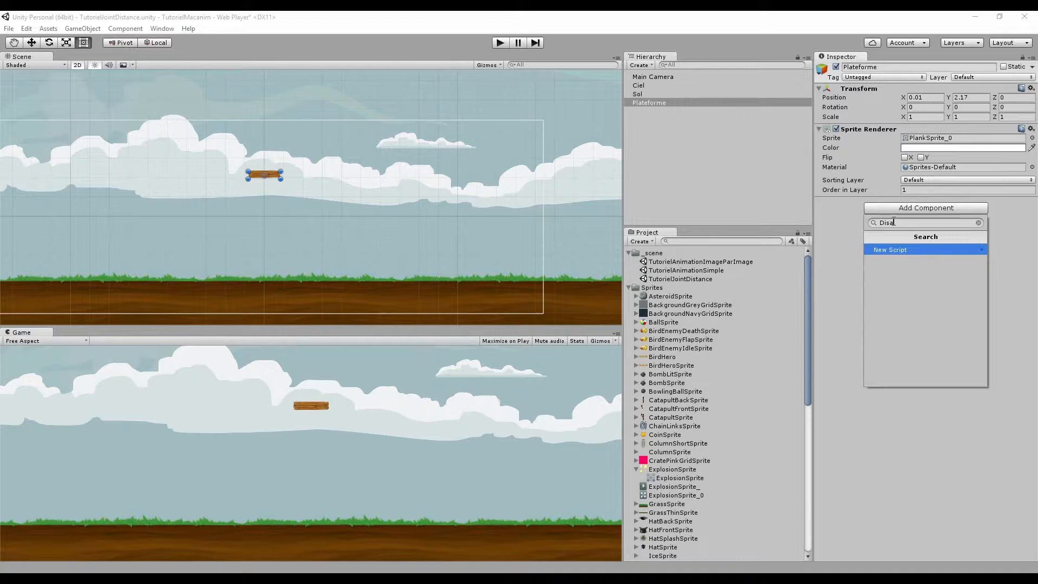
{"action": "key", "text": "BackSpace"}
{"action": "type", "text": "t"}
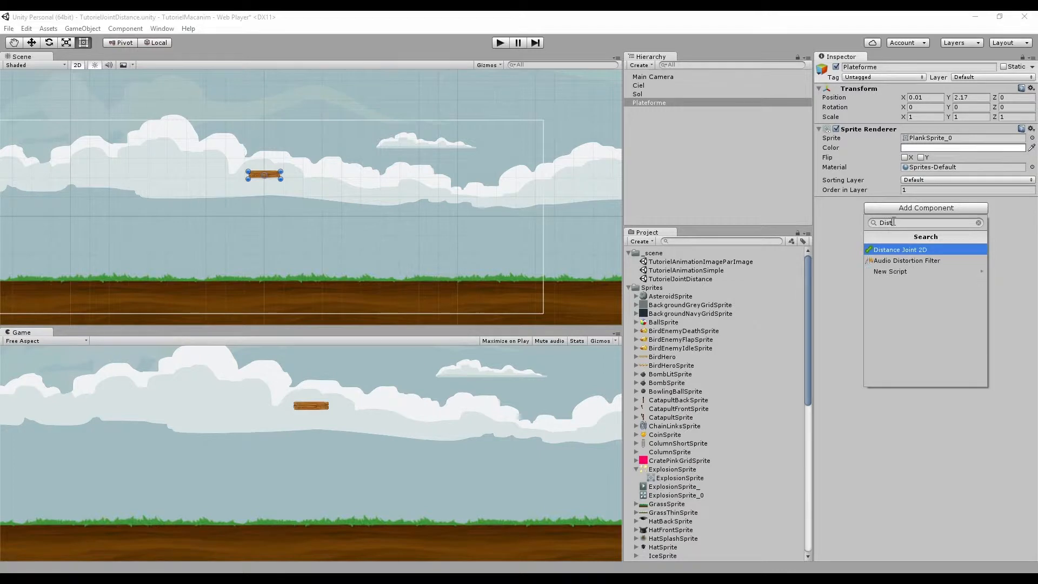
{"action": "left_click", "coordinate": [907, 251]}
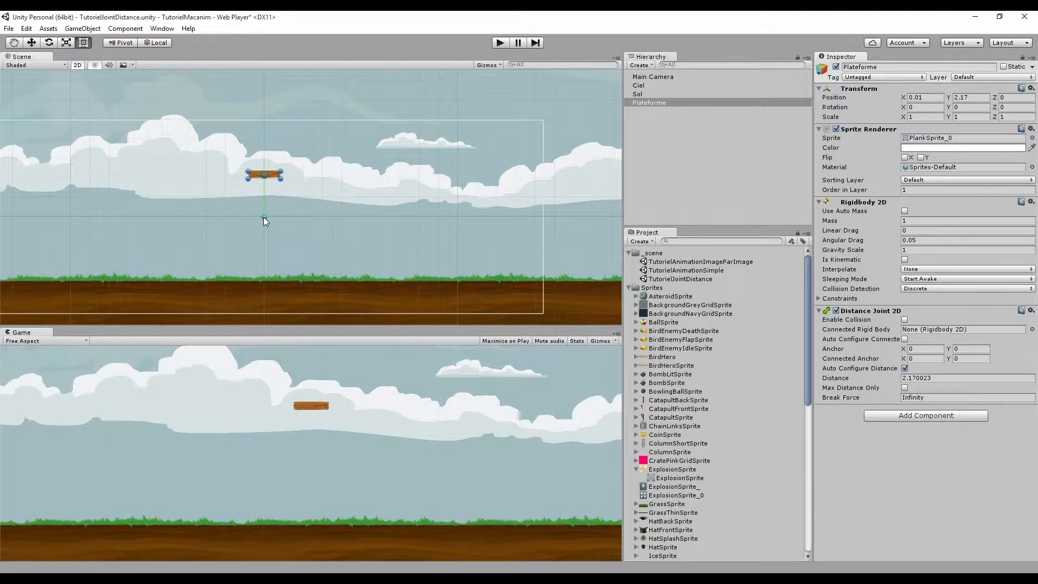
Run the scene to check how the platform swings around its distance joint anchor, and stop it
{"action": "scroll", "coordinate": [264, 216], "scroll_direction": "up", "scroll_amount": 5}
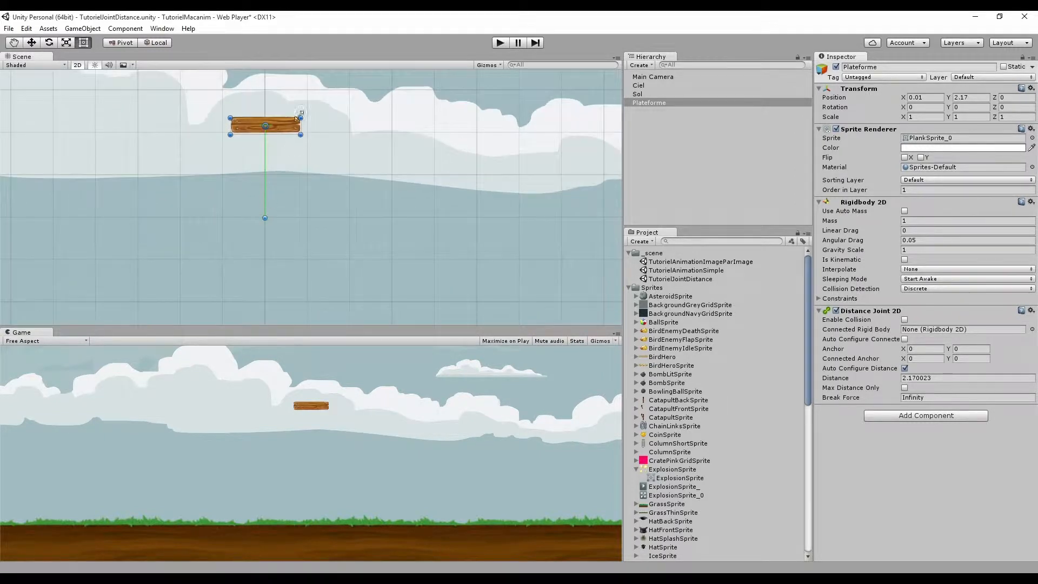
{"action": "left_click", "coordinate": [249, 129]}
{"action": "left_click", "coordinate": [248, 127]}
{"action": "left_click", "coordinate": [500, 43]}
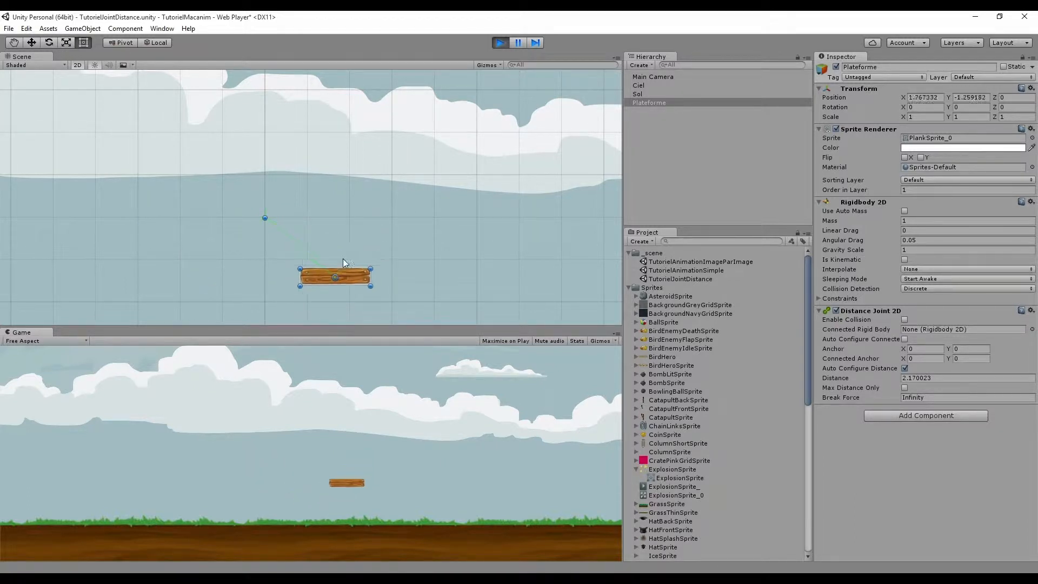
{"action": "left_click", "coordinate": [500, 42]}
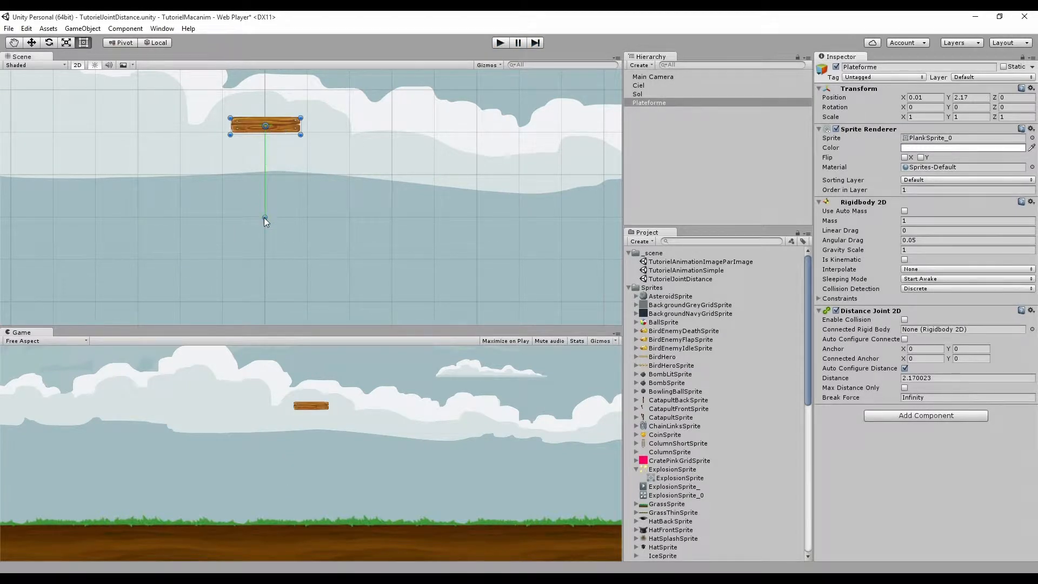
Move the platform away from its anchor to about X 4.82, Y 2.25, with Auto Configure Distance enabled
{"action": "left_click", "coordinate": [267, 125]}
{"action": "left_click", "coordinate": [269, 124]}
{"action": "left_click", "coordinate": [282, 125]}
{"action": "left_click", "coordinate": [282, 122]}
{"action": "left_click", "coordinate": [905, 369]}
{"action": "left_click", "coordinate": [905, 369]}
{"action": "left_click_drag", "start_coordinate": [283, 125], "coordinate": [488, 120]}
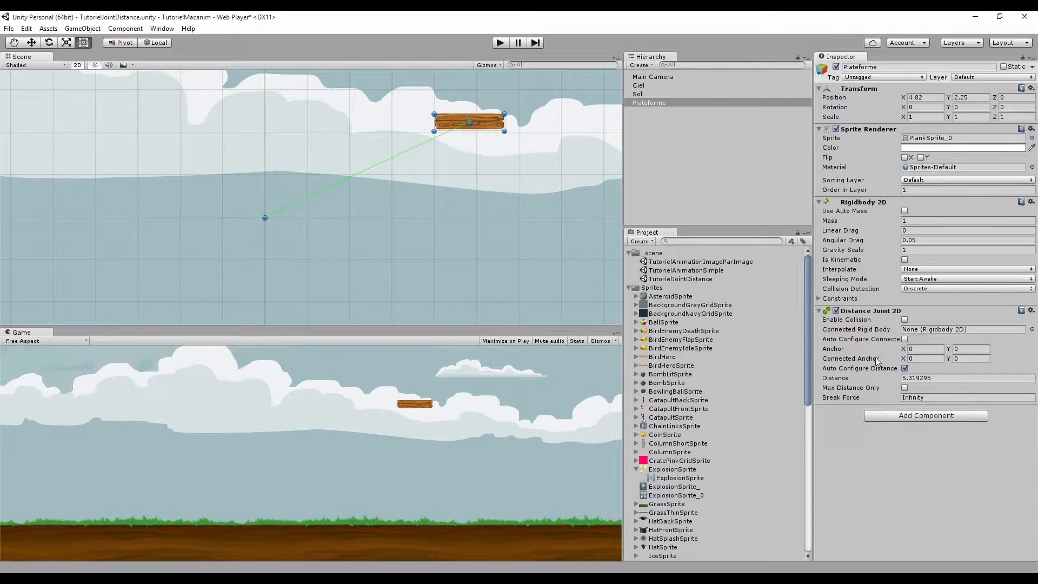
With Auto Configure Distance disabled, move the platform to about X 3.26, Y 0.3 and set the joint's Distance to 3
{"action": "left_click_drag", "start_coordinate": [942, 380], "coordinate": [898, 386]}
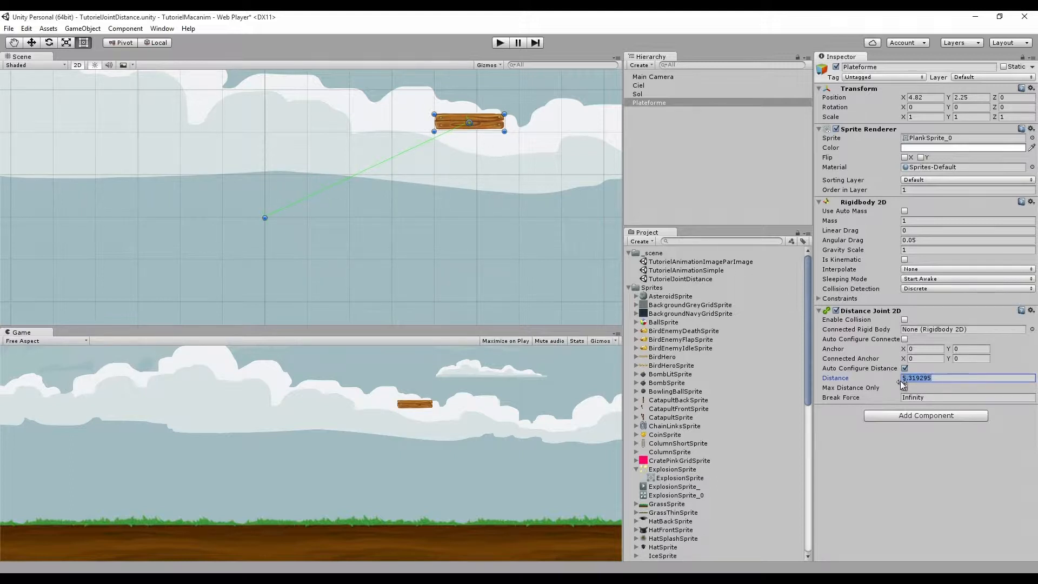
{"action": "left_click", "coordinate": [905, 369]}
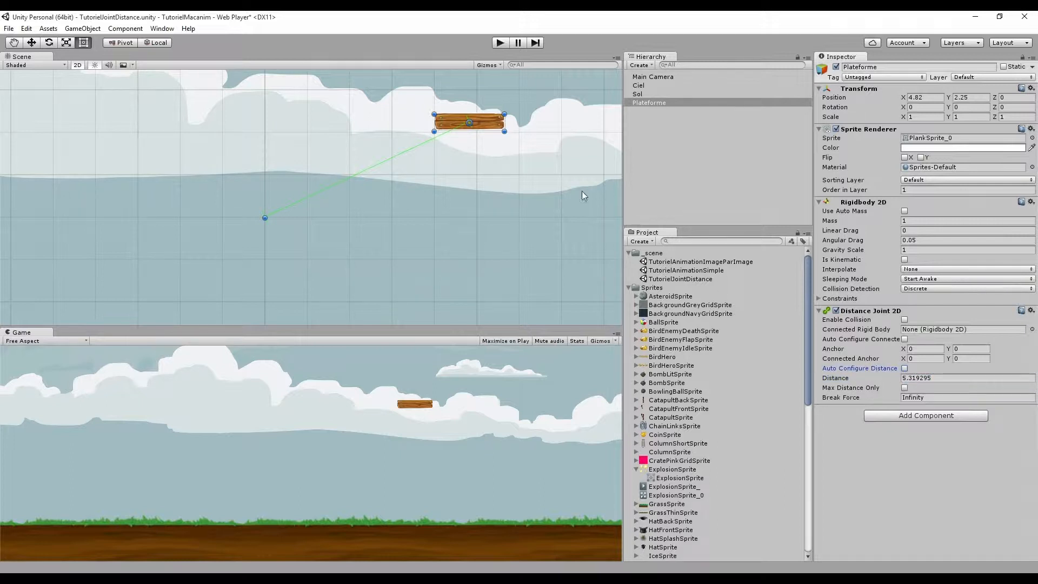
{"action": "left_click_drag", "start_coordinate": [490, 121], "coordinate": [425, 206]}
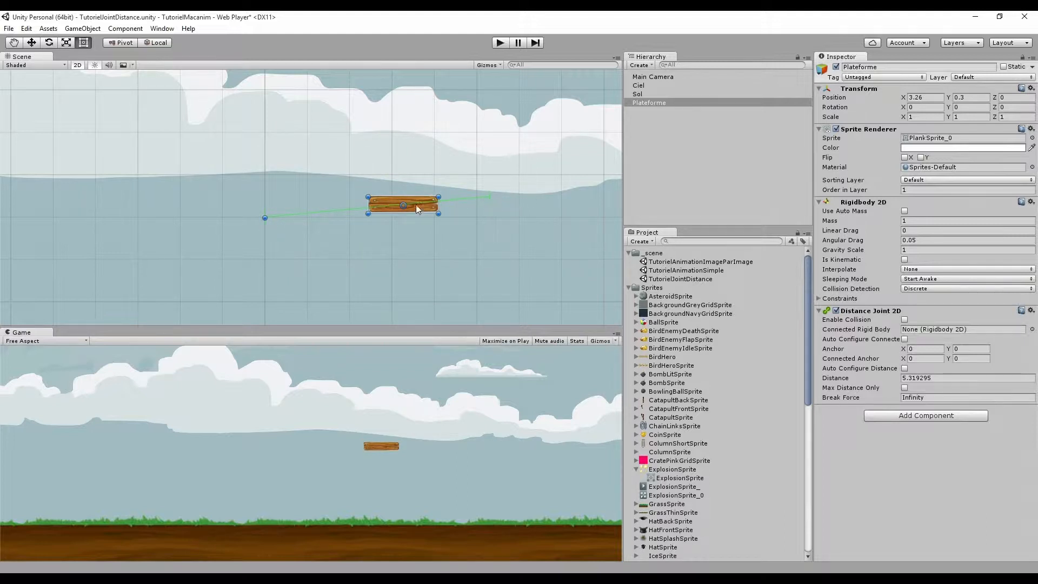
{"action": "left_click", "coordinate": [950, 380]}
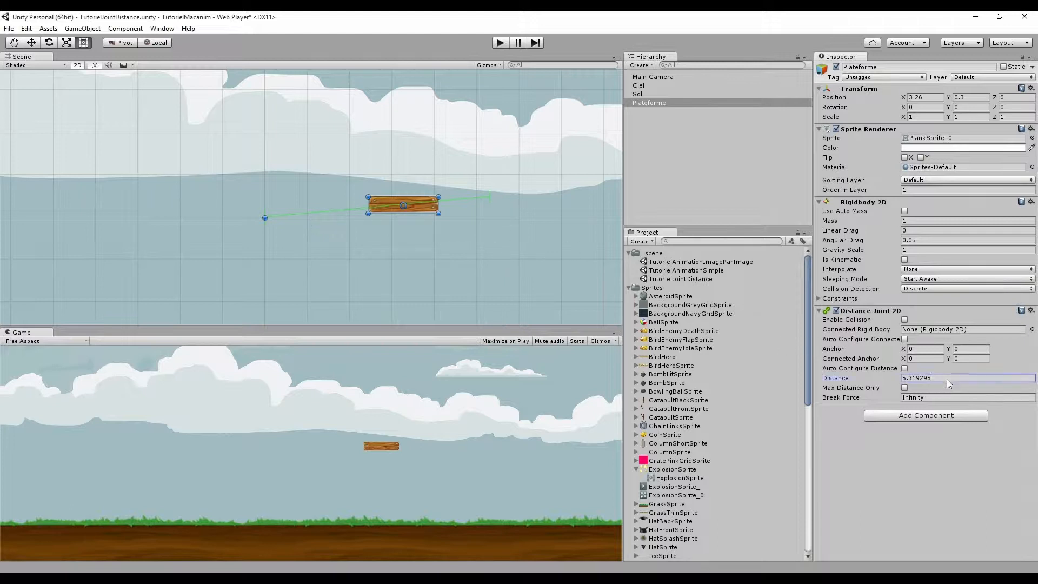
{"action": "type", "text": "3"}
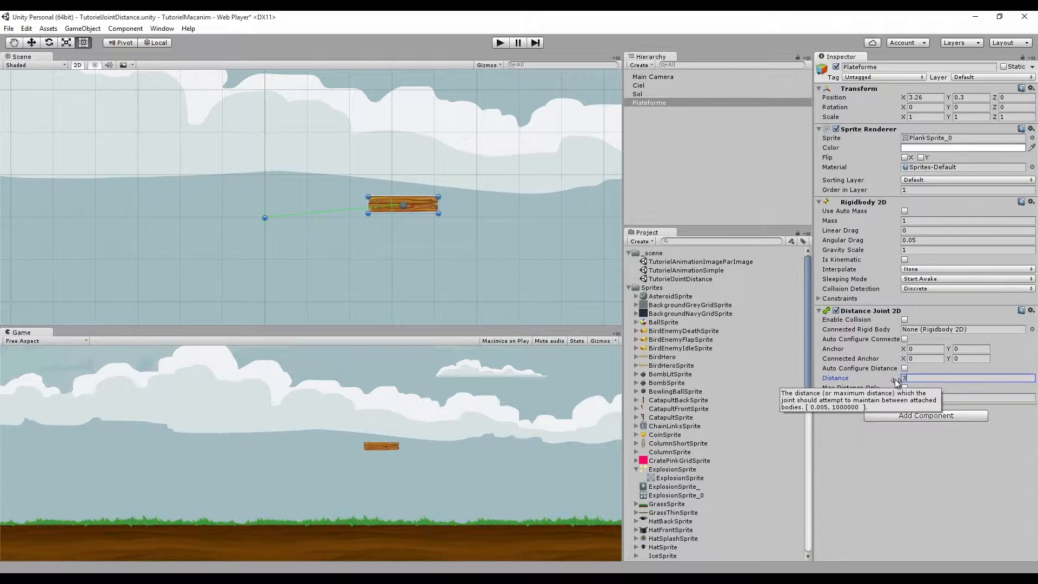
Enable Max Distance Only on the joint and reposition the platform at about X -0.68, Y 3.35
{"action": "left_click_drag", "start_coordinate": [426, 205], "coordinate": [399, 103]}
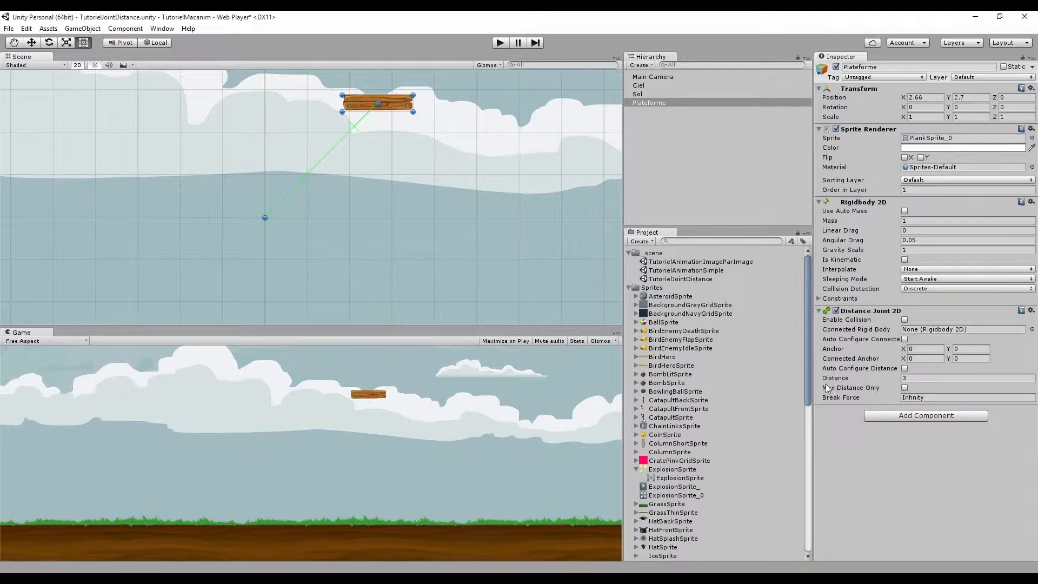
{"action": "left_click", "coordinate": [905, 388]}
{"action": "left_click_drag", "start_coordinate": [393, 102], "coordinate": [246, 79]}
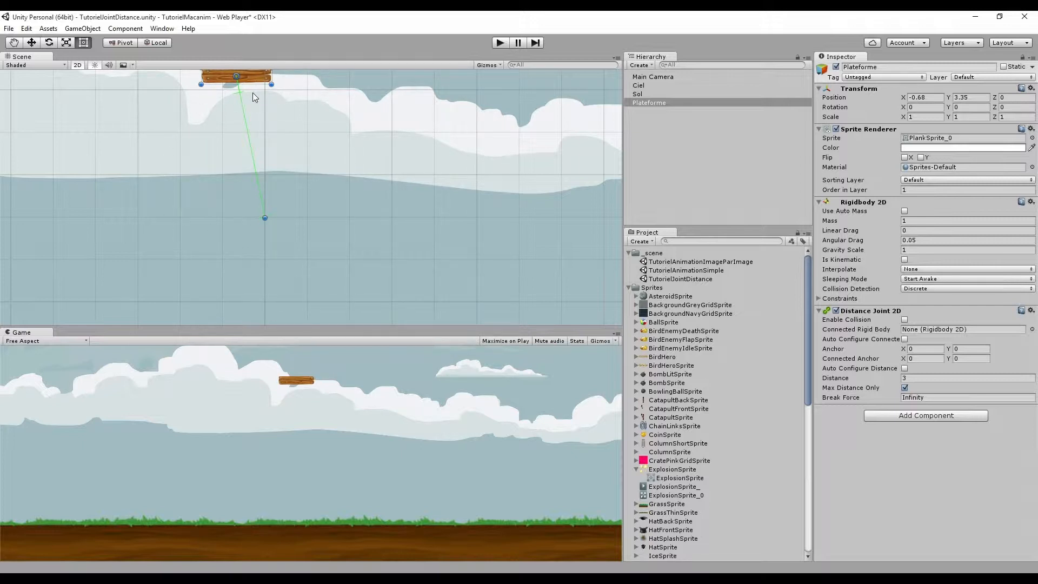
Run the scene twice to examine the platform's fall and swing with Max Distance Only enabled, stopping each run
{"action": "left_click", "coordinate": [499, 42]}
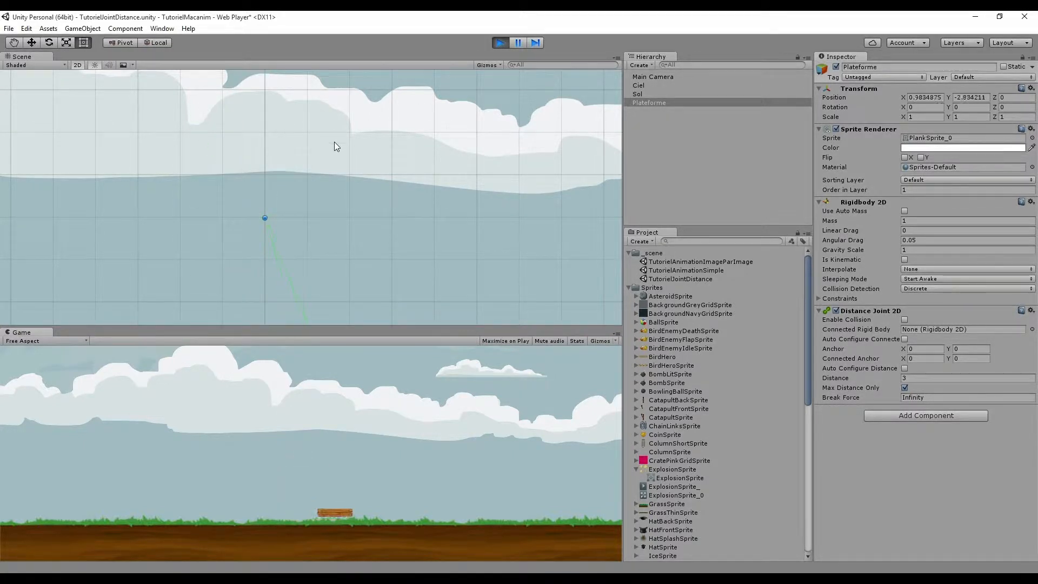
{"action": "scroll", "coordinate": [323, 231], "scroll_direction": "down", "scroll_amount": 3}
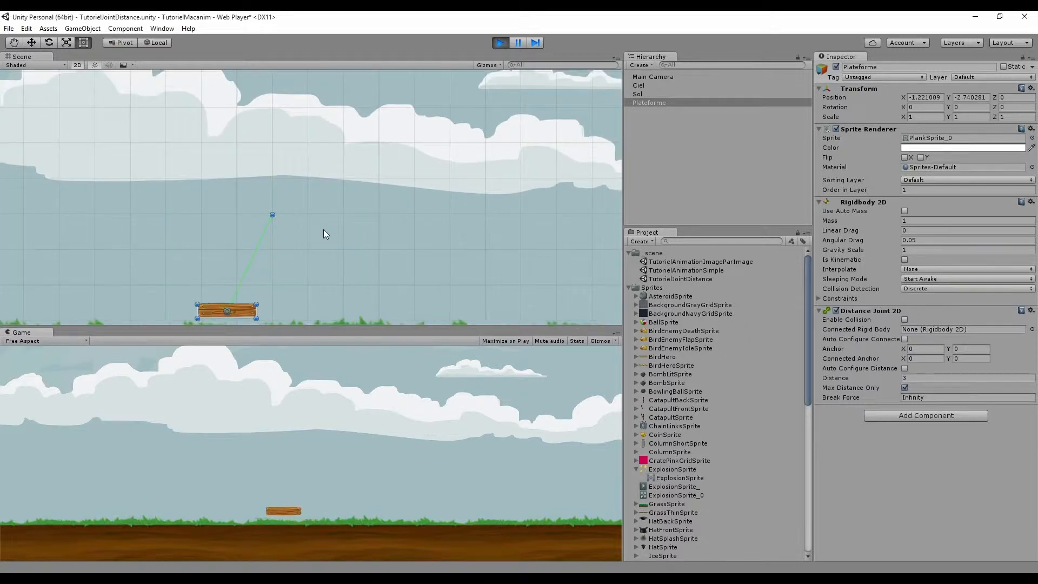
{"action": "left_click_drag", "start_coordinate": [319, 226], "coordinate": [325, 172]}
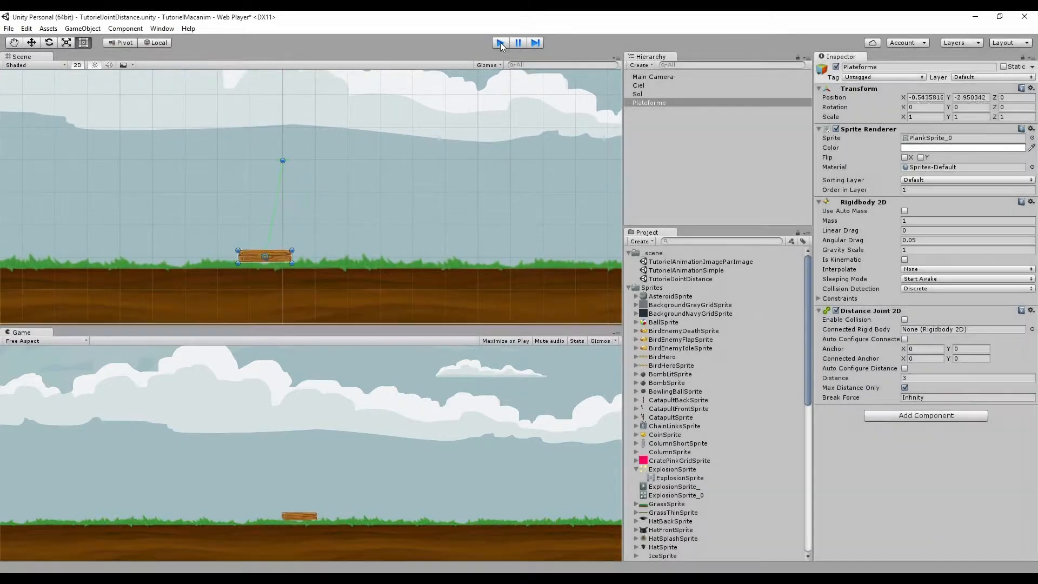
{"action": "left_click", "coordinate": [501, 43]}
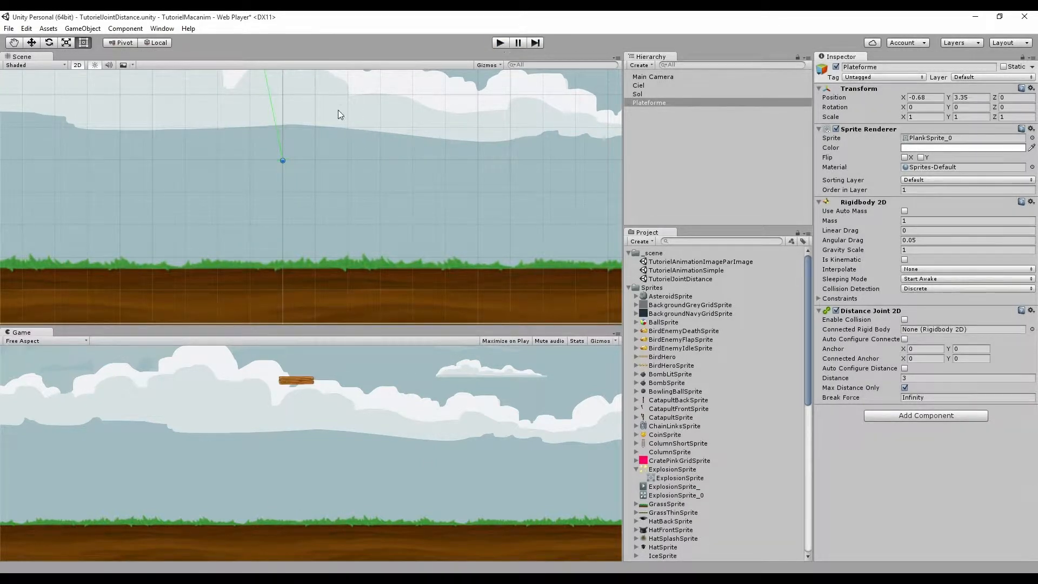
{"action": "scroll", "coordinate": [339, 112], "scroll_direction": "down", "scroll_amount": 2}
{"action": "left_click", "coordinate": [499, 44]}
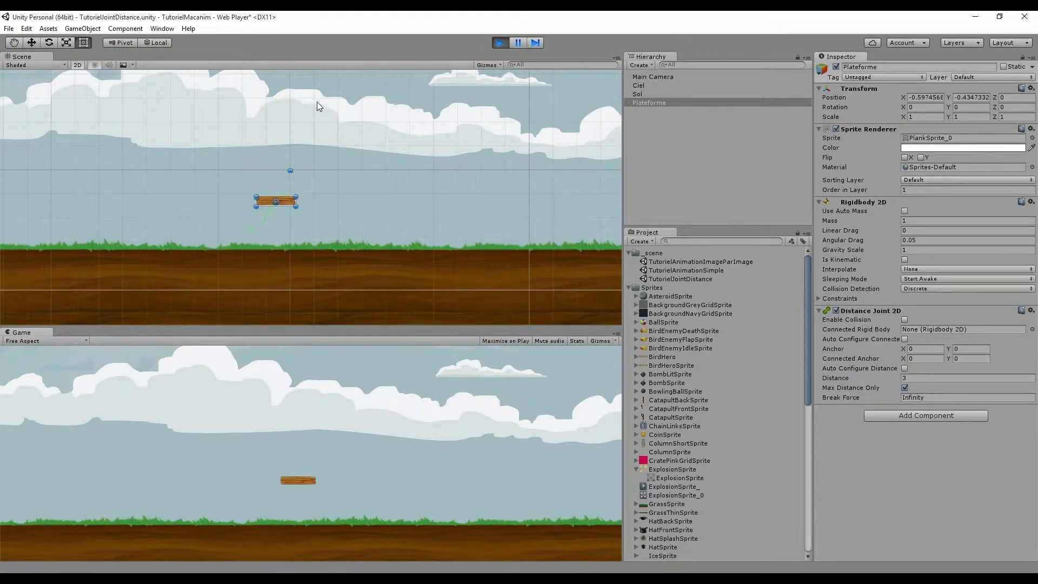
{"action": "left_click", "coordinate": [502, 42]}
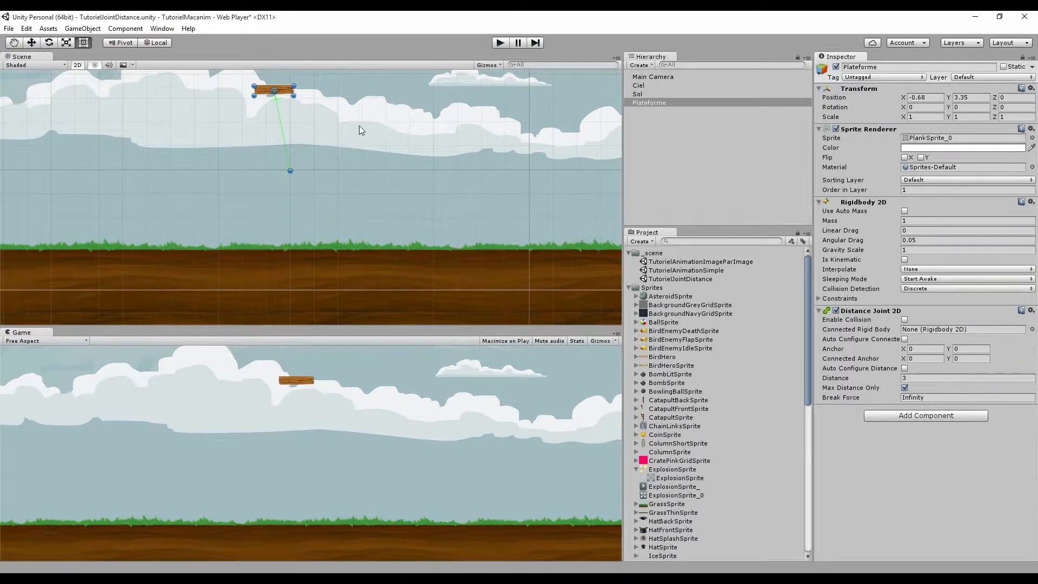
Disable Max Distance Only and test the joint in play mode with the platform at about X -2.52, Y 5.62
{"action": "middle_click_drag", "start_coordinate": [359, 125], "coordinate": [374, 203]}
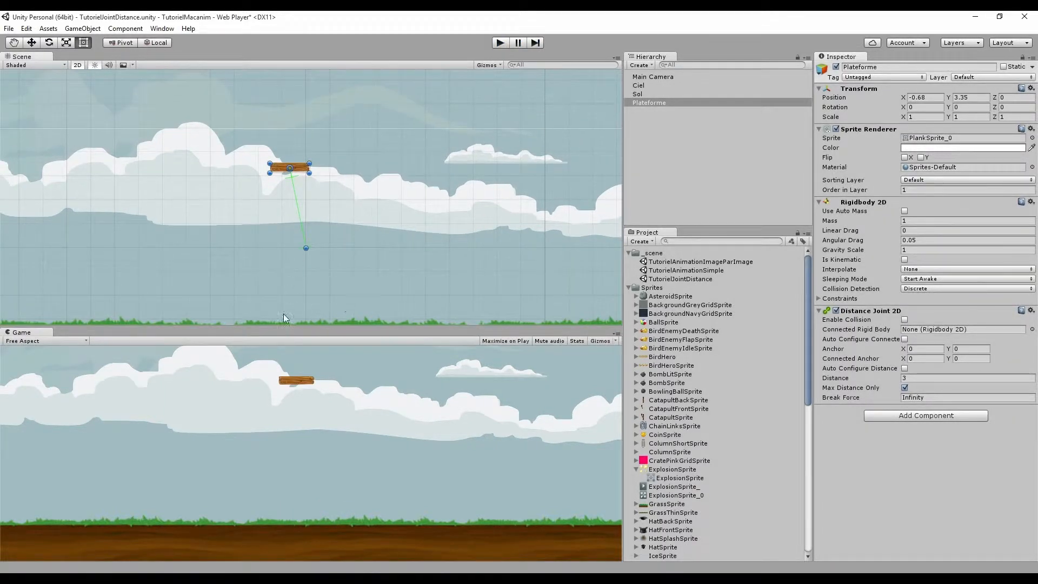
{"action": "left_click", "coordinate": [905, 387]}
{"action": "left_click_drag", "start_coordinate": [290, 164], "coordinate": [244, 110]}
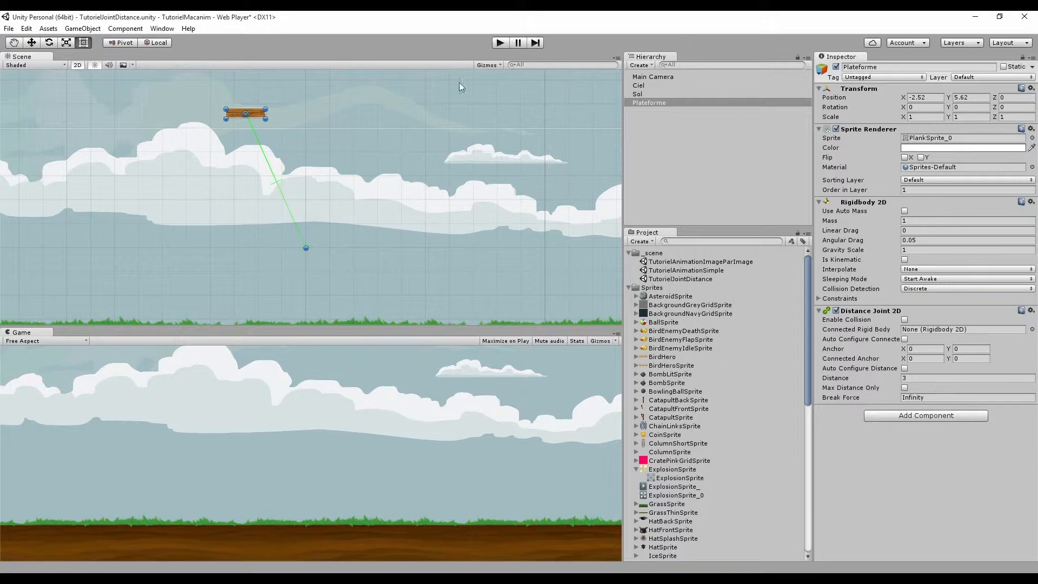
{"action": "left_click", "coordinate": [500, 45]}
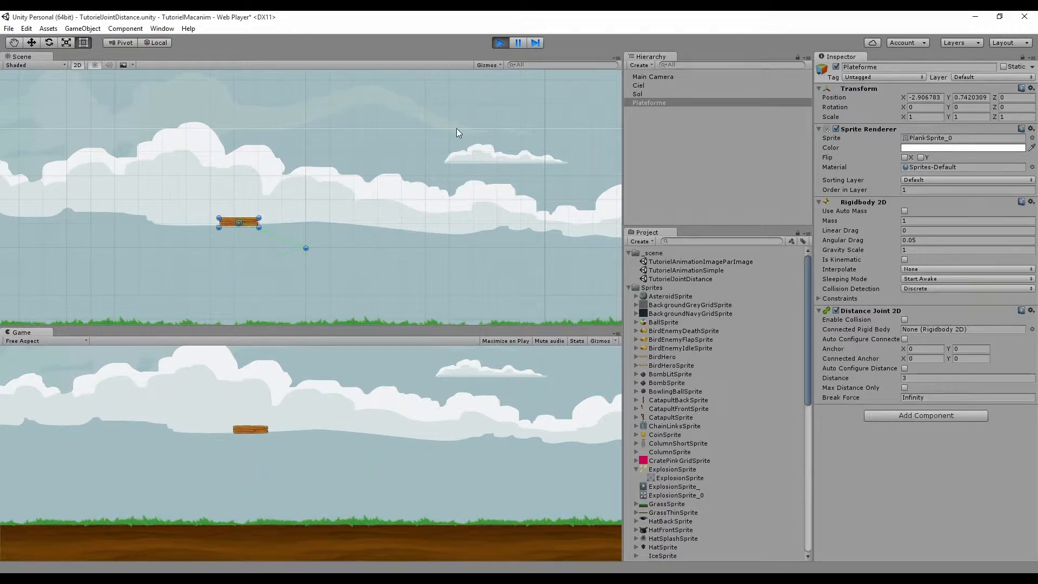
{"action": "left_click", "coordinate": [495, 44]}
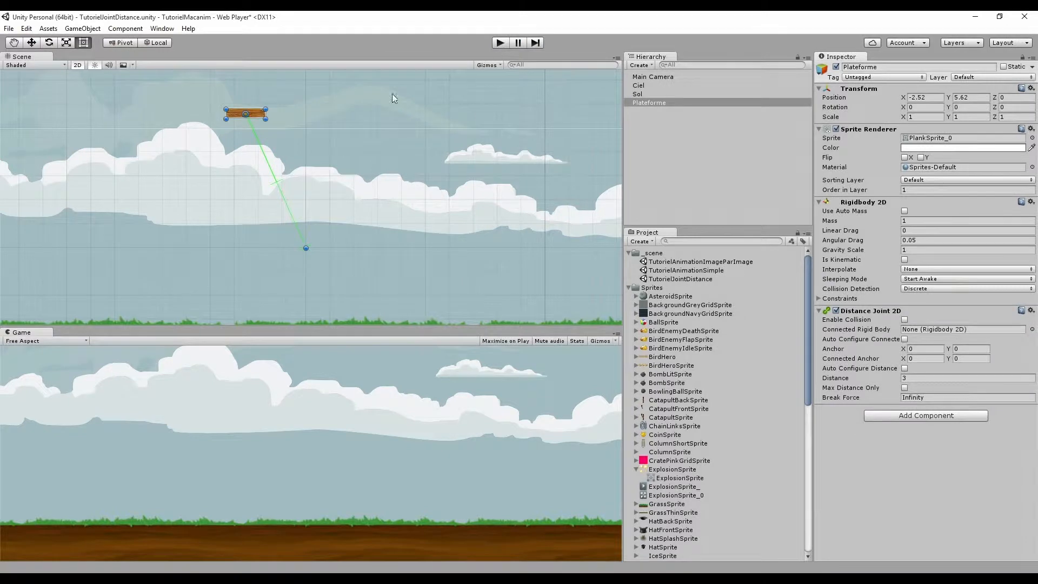
Enable Auto Configure Distance on the joint and move the platform to about X -1.66, Y 2.37
{"action": "left_click", "coordinate": [905, 368]}
{"action": "left_click_drag", "start_coordinate": [258, 112], "coordinate": [277, 196]}
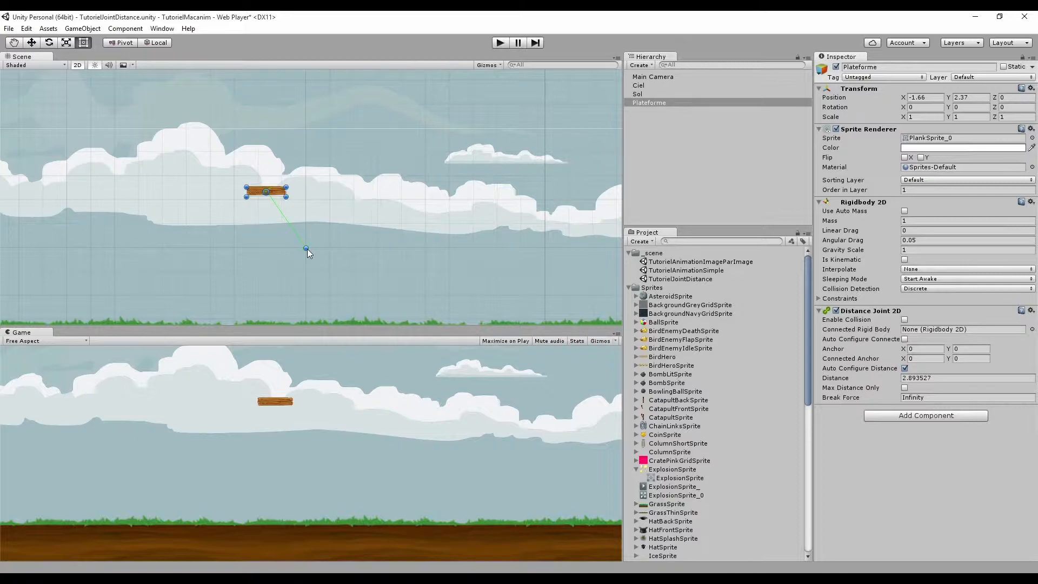
Move the joint's connected anchor in the scene to about X 2, Y 2.91
{"action": "left_click_drag", "start_coordinate": [307, 249], "coordinate": [352, 226]}
{"action": "left_click", "coordinate": [934, 360]}
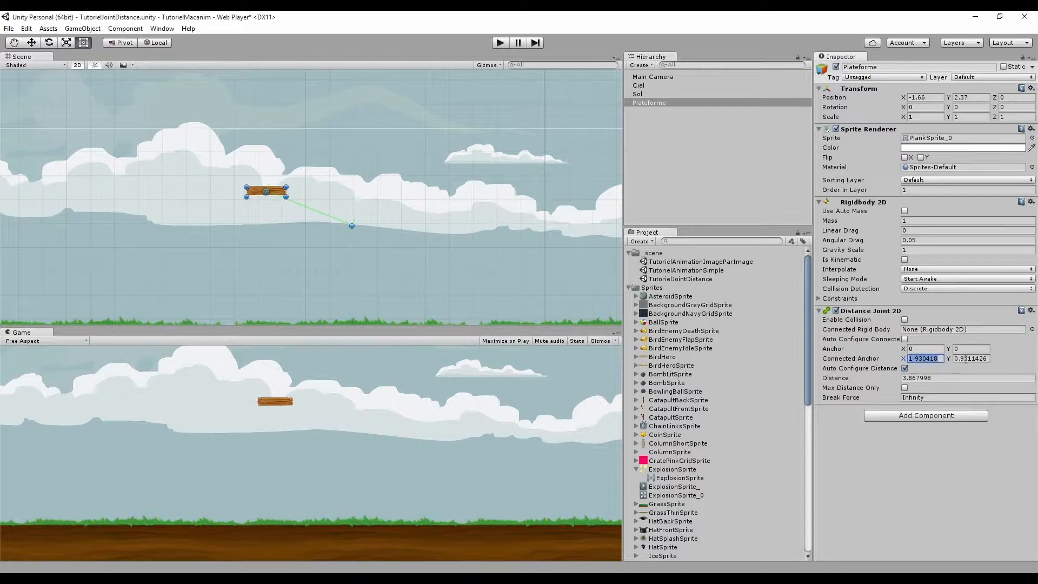
{"action": "left_click", "coordinate": [966, 359]}
{"action": "left_click_drag", "start_coordinate": [353, 227], "coordinate": [356, 184]}
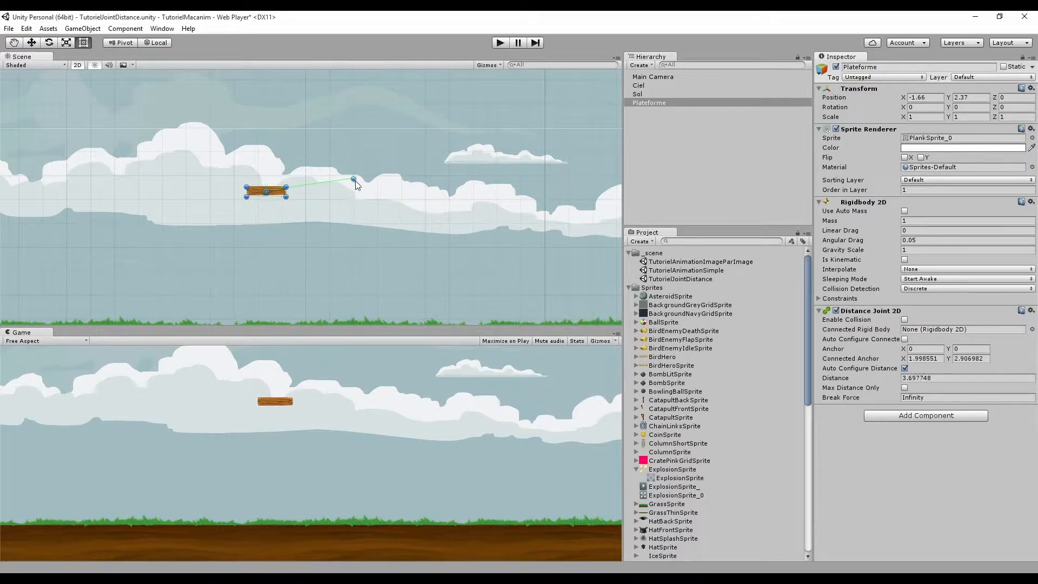
Set the joint's Connected Anchor to X 1, Y 4
{"action": "left_click", "coordinate": [942, 359]}
{"action": "type", "text": "1"}
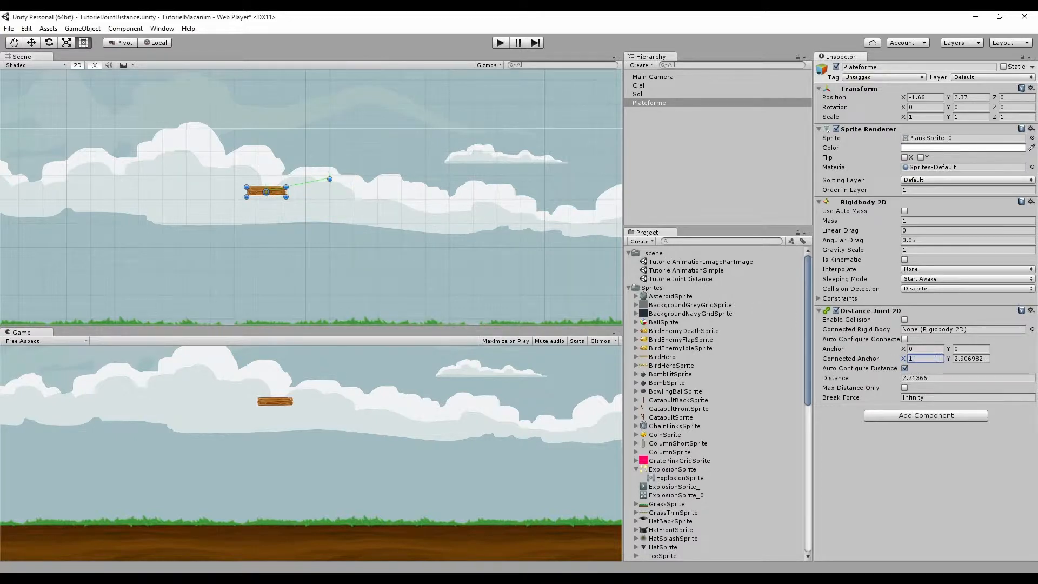
{"action": "key", "text": "Tab"}
{"action": "type", "text": "4"}
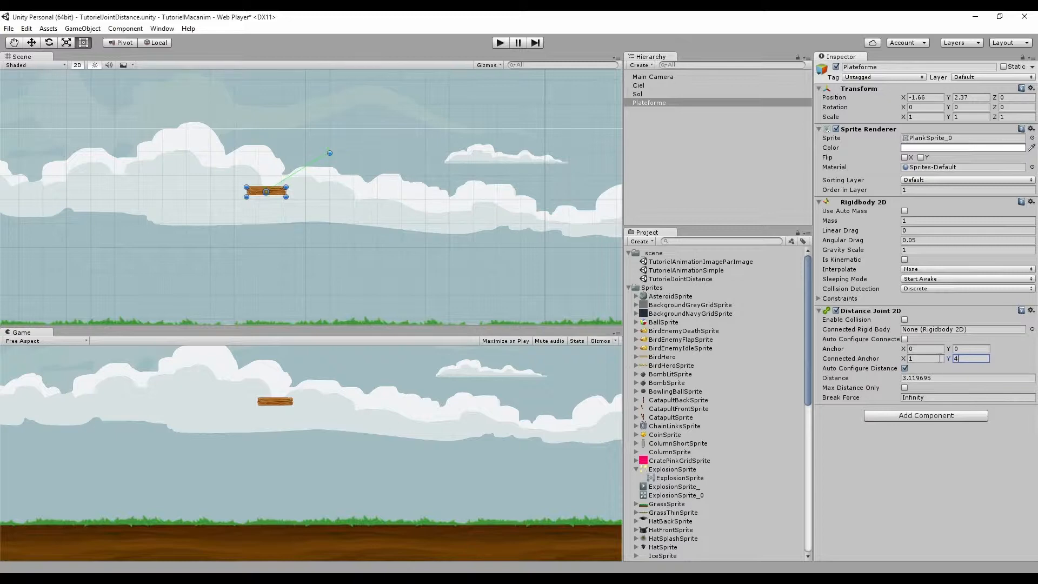
Move the connected anchor to about X -9.08, Y 4.36 and the platform to about X -10.97, Y 3.21
{"action": "left_click", "coordinate": [282, 197]}
{"action": "left_click_drag", "start_coordinate": [281, 193], "coordinate": [210, 207]}
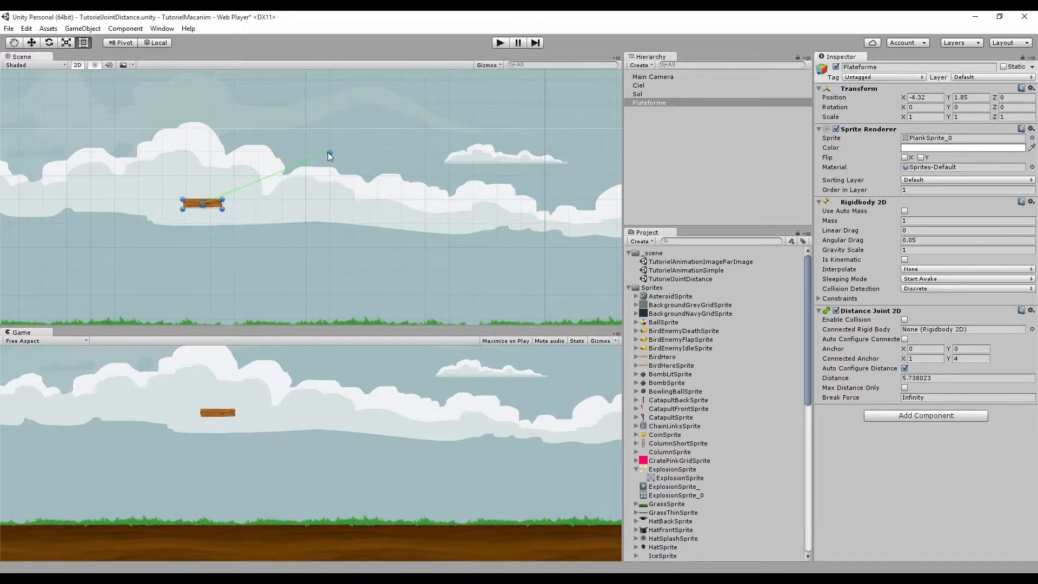
{"action": "left_click_drag", "start_coordinate": [331, 155], "coordinate": [89, 146]}
{"action": "left_click_drag", "start_coordinate": [209, 202], "coordinate": [58, 169]}
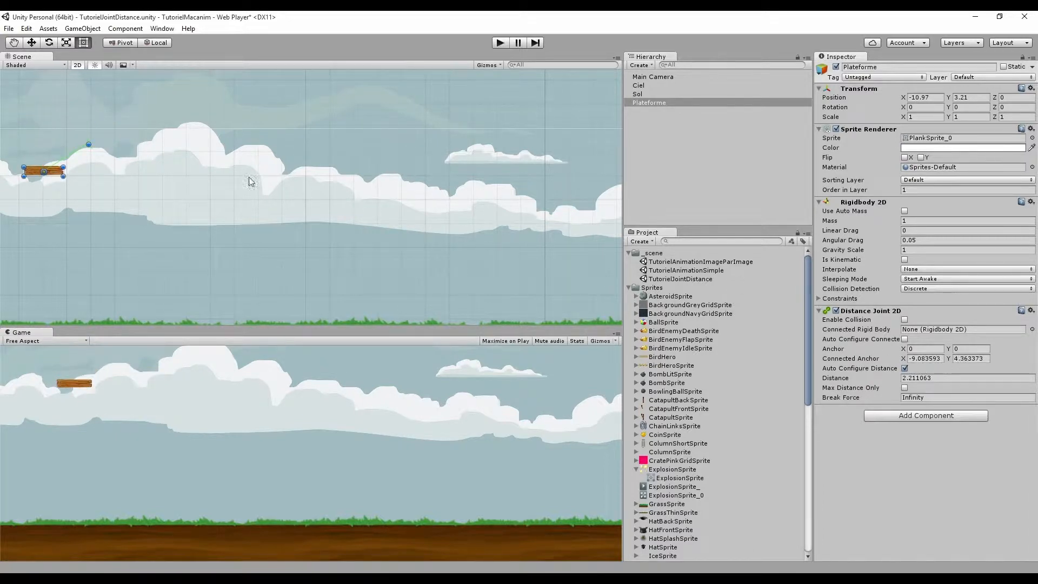
Move the joint's connected anchor to about X 0.93, Y 2.36 and the platform above it to about X 0.25, Y 4.48
{"action": "left_click_drag", "start_coordinate": [90, 144], "coordinate": [328, 192]}
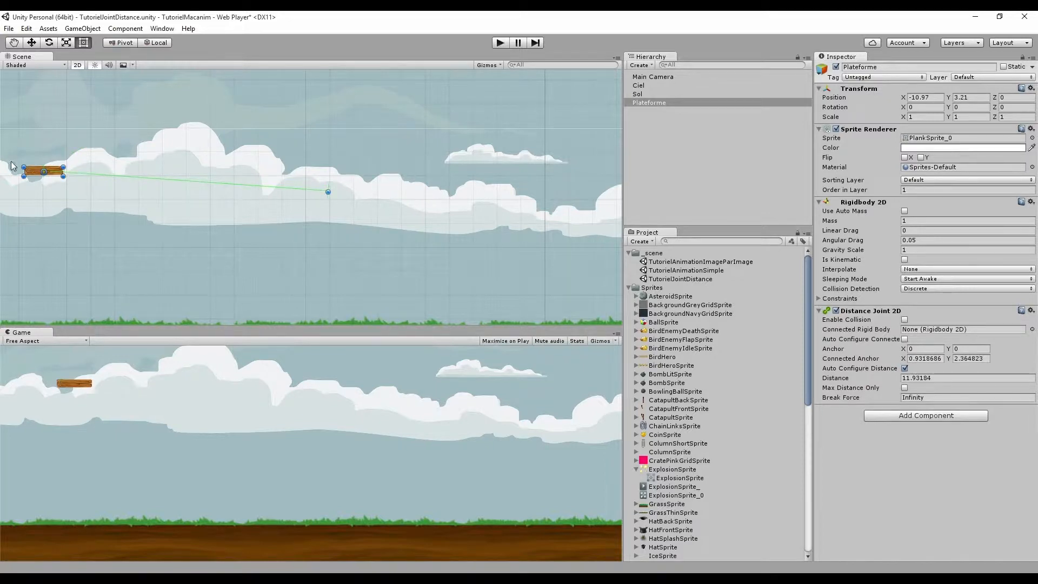
{"action": "left_click_drag", "start_coordinate": [44, 177], "coordinate": [274, 234]}
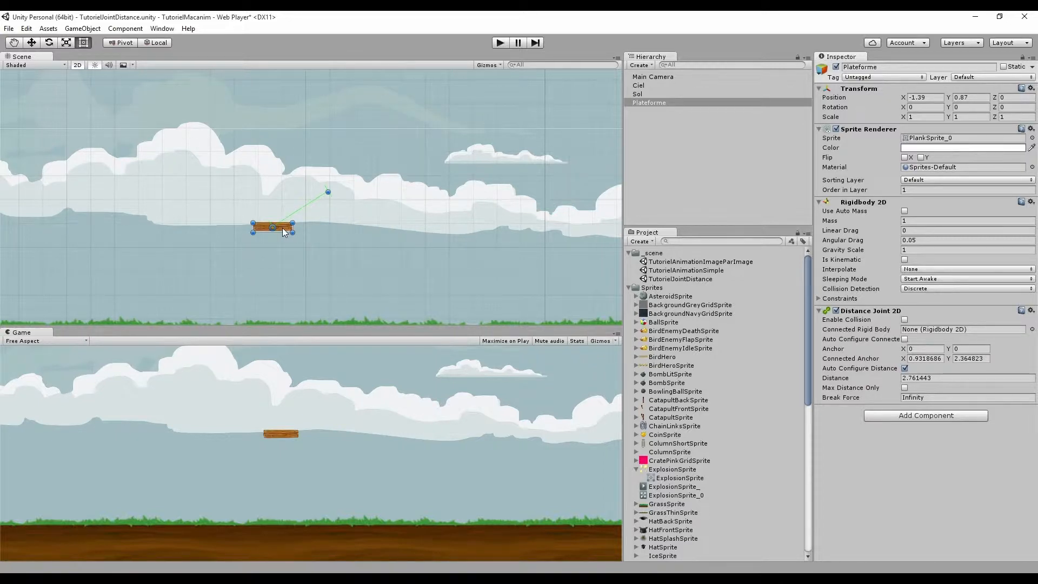
{"action": "left_click_drag", "start_coordinate": [282, 228], "coordinate": [312, 144]}
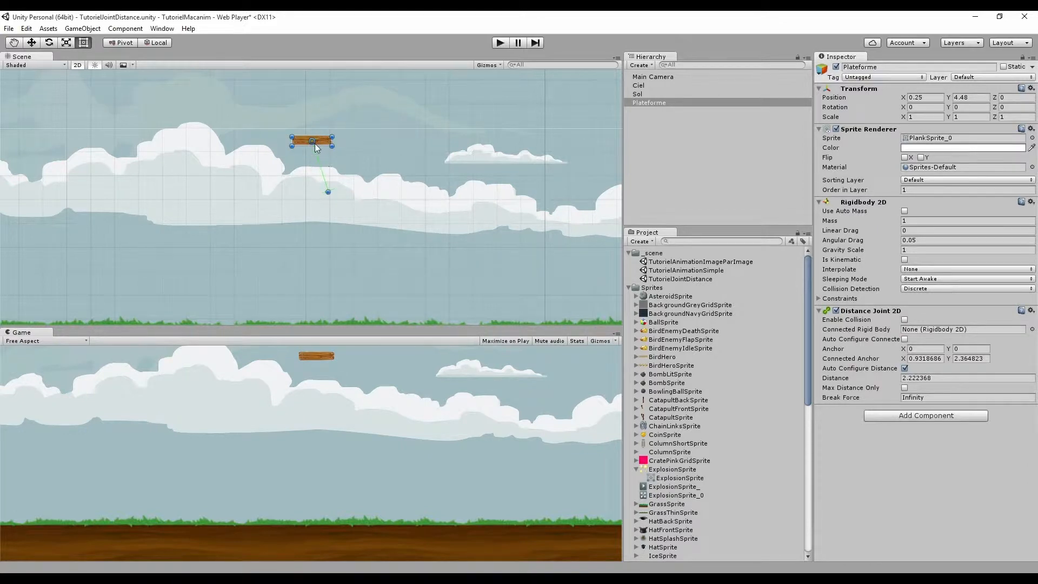
Move the joint's anchor from the platform's centre to the middle of its lower edge, at about X 0, Y -0.2
{"action": "scroll", "coordinate": [315, 141], "scroll_direction": "up", "scroll_amount": 2}
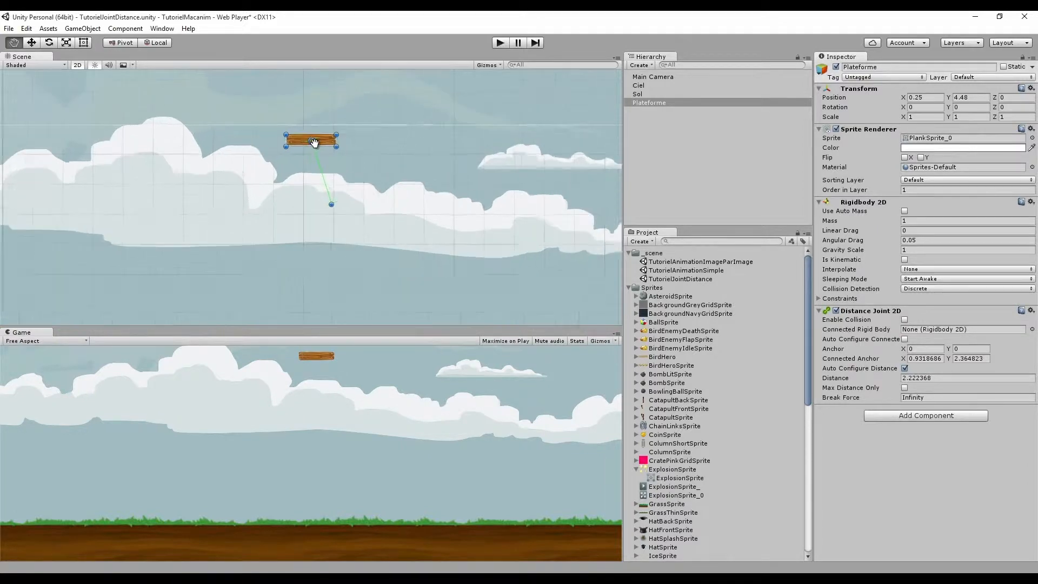
{"action": "scroll", "coordinate": [314, 142], "scroll_direction": "up", "scroll_amount": 5}
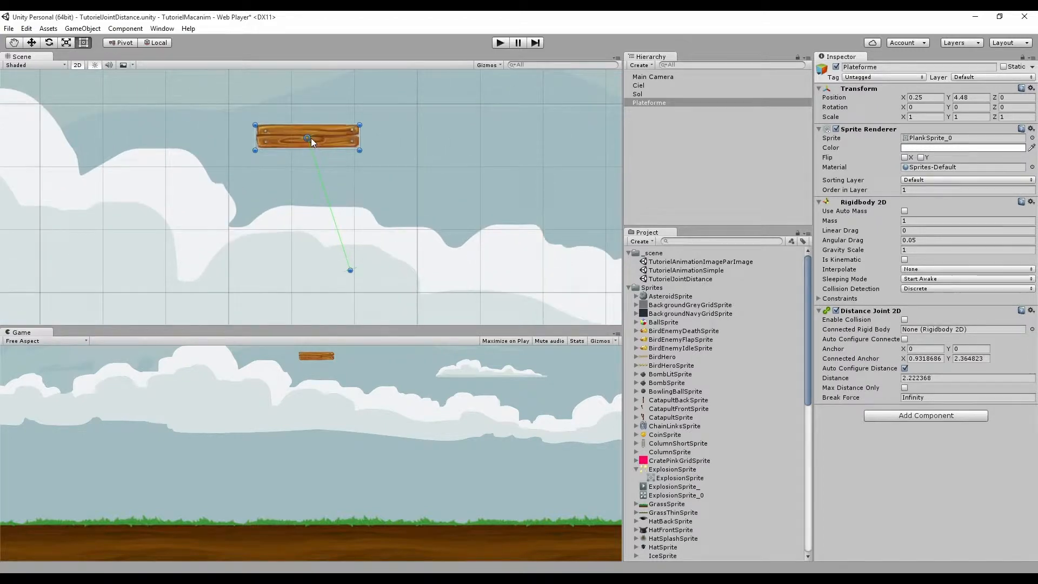
{"action": "left_click", "coordinate": [309, 137]}
{"action": "left_click", "coordinate": [304, 135]}
{"action": "key", "text": "q"}
{"action": "mouse_move", "coordinate": [306, 139]}
{"action": "left_mouse_down"}
{"action": "mouse_move", "coordinate": [299, 192]}
{"action": "mouse_move", "coordinate": [271, 180]}
{"action": "mouse_move", "coordinate": [307, 151]}
{"action": "left_mouse_up"}
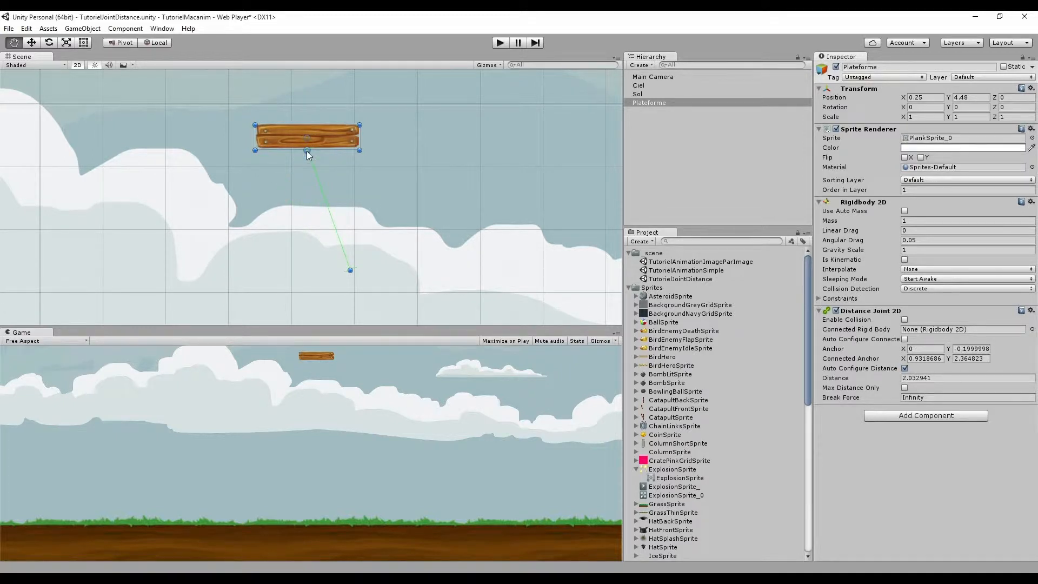
{"action": "key", "text": "t"}
{"action": "key", "text": "q"}
Run the scene and examine how the platform swings around the connected anchor from its lower-edge anchor
{"action": "scroll", "coordinate": [331, 172], "scroll_direction": "down", "scroll_amount": 5}
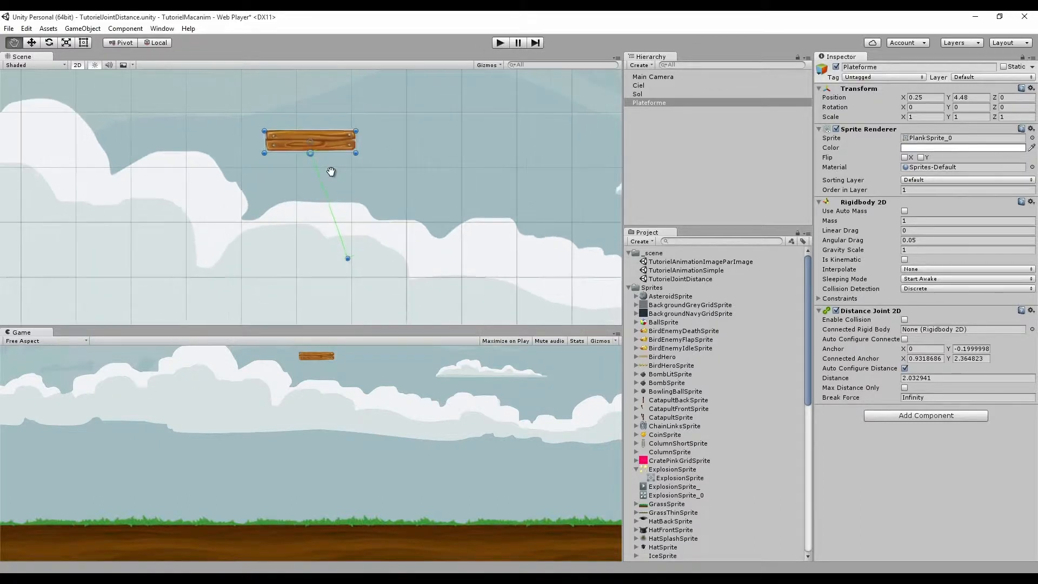
{"action": "scroll", "coordinate": [331, 171], "scroll_direction": "down", "scroll_amount": 5}
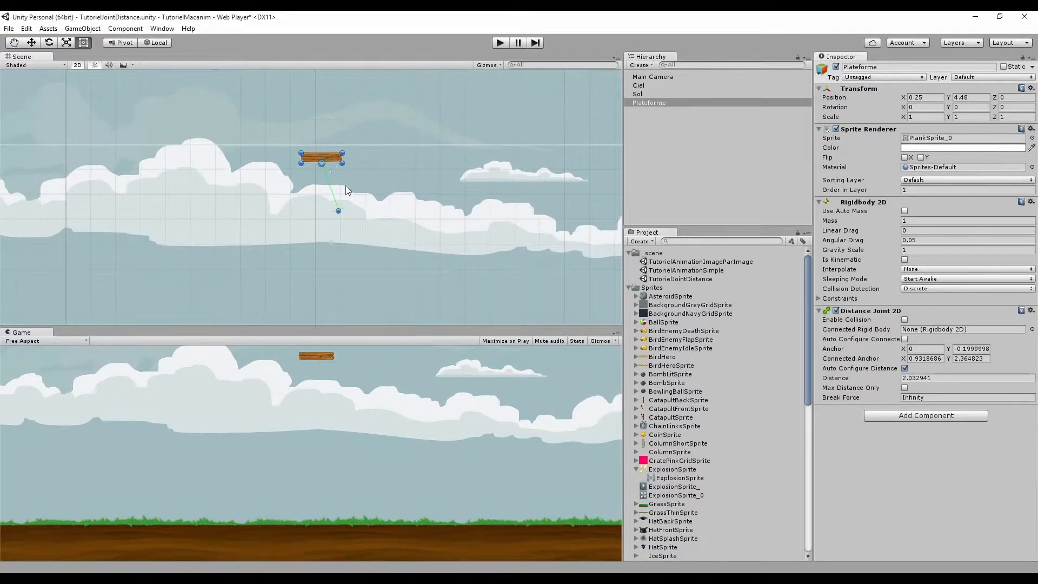
{"action": "middle_click_drag", "start_coordinate": [347, 187], "coordinate": [339, 154]}
{"action": "key", "text": "ctrl+p"}
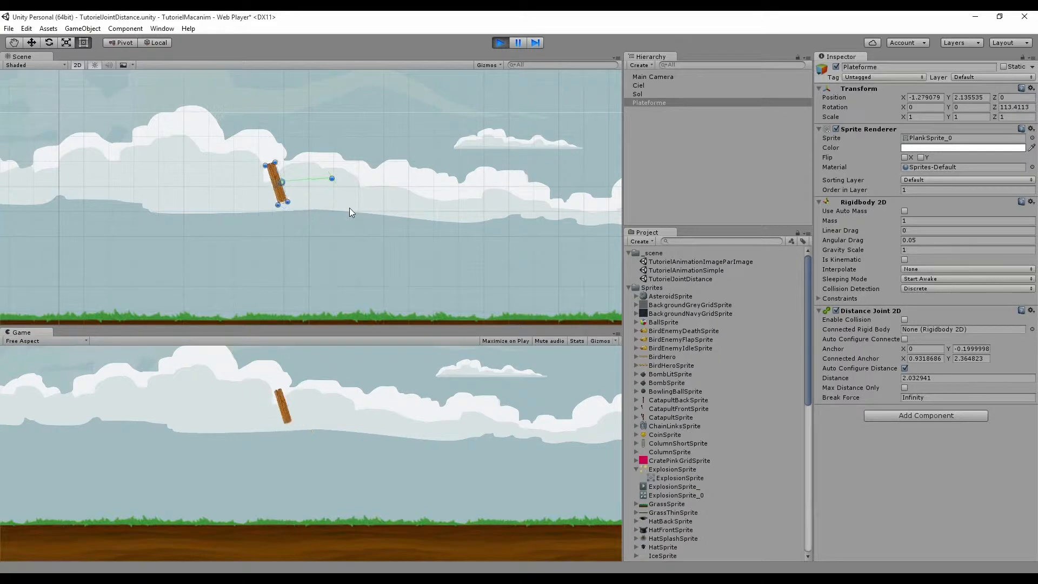
{"action": "scroll", "coordinate": [346, 208], "scroll_direction": "up", "scroll_amount": 2}
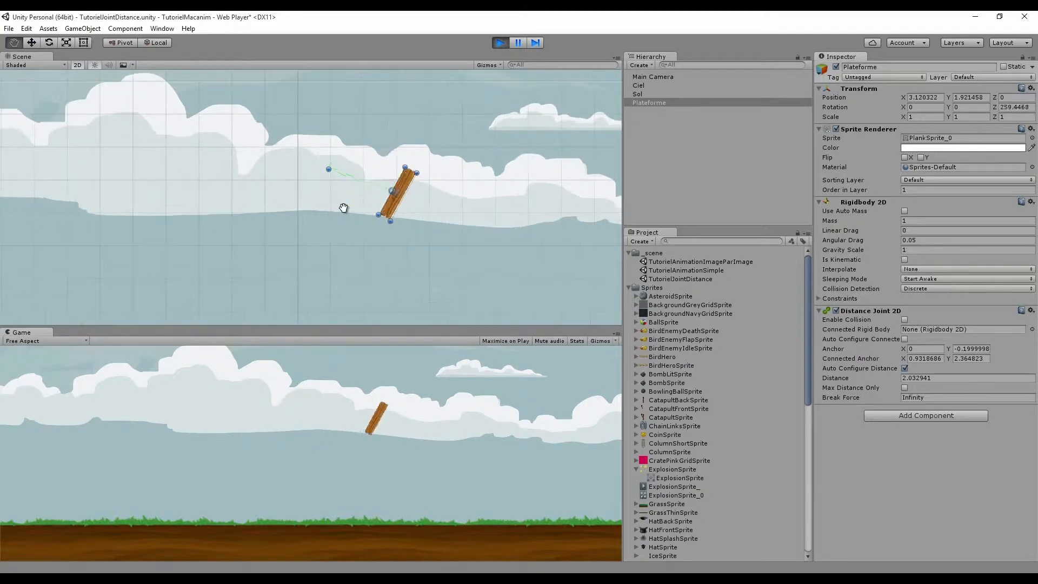
{"action": "scroll", "coordinate": [344, 208], "scroll_direction": "up", "scroll_amount": 5}
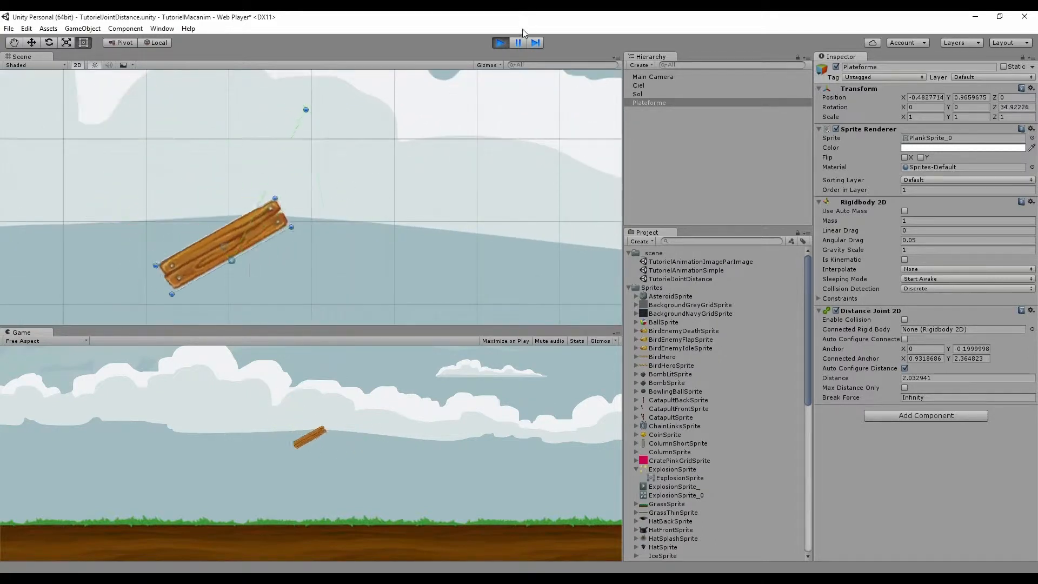
Pause the simulation to move the joint's anchor to the plank's corner at X -0.83, Y 0.2, and test the swing from there
{"action": "left_click", "coordinate": [518, 42]}
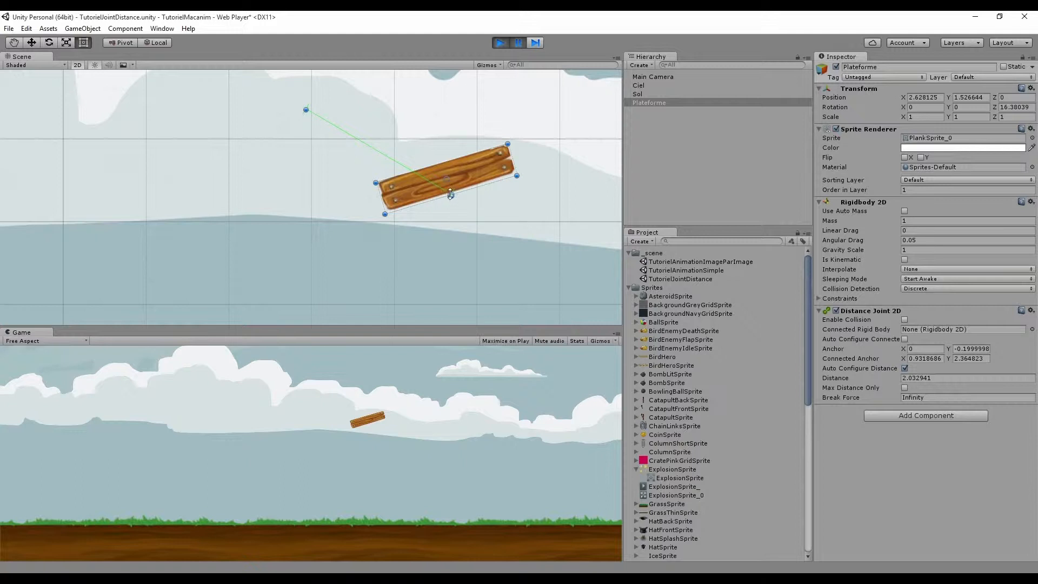
{"action": "left_click_drag", "start_coordinate": [451, 194], "coordinate": [377, 187]}
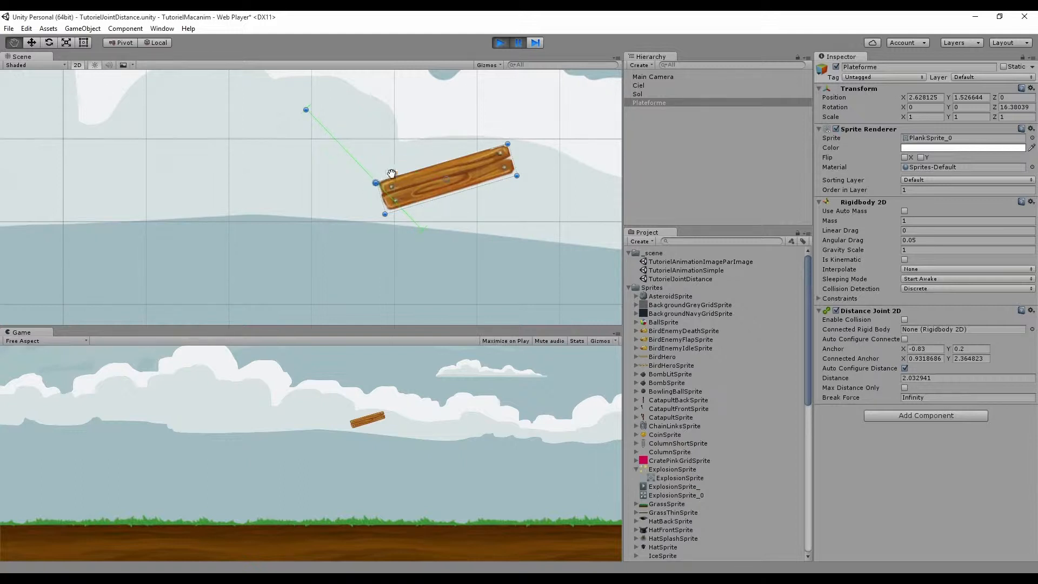
{"action": "left_click", "coordinate": [500, 46]}
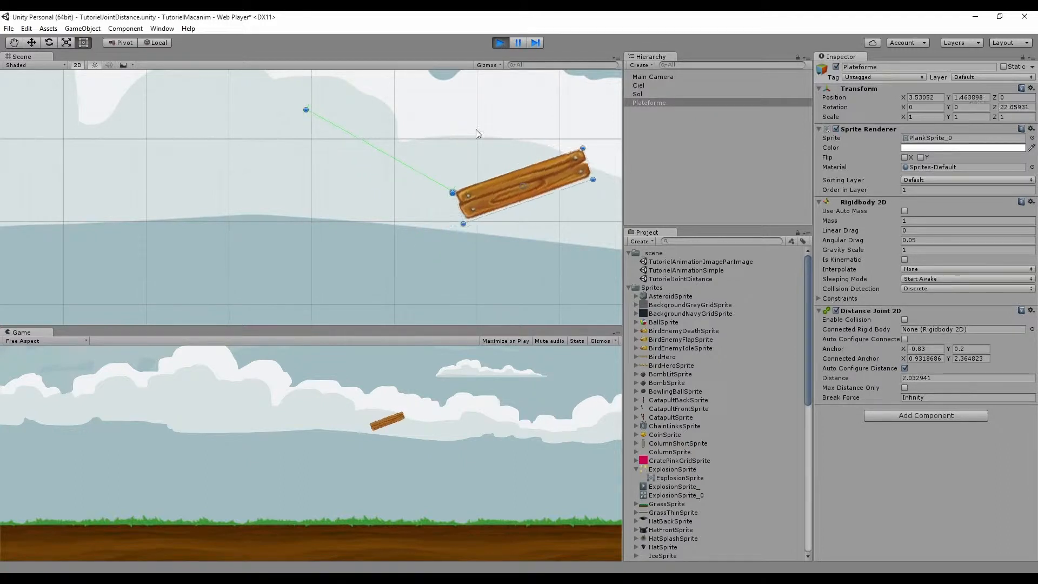
{"action": "scroll", "coordinate": [290, 190], "scroll_direction": "down", "scroll_amount": 5}
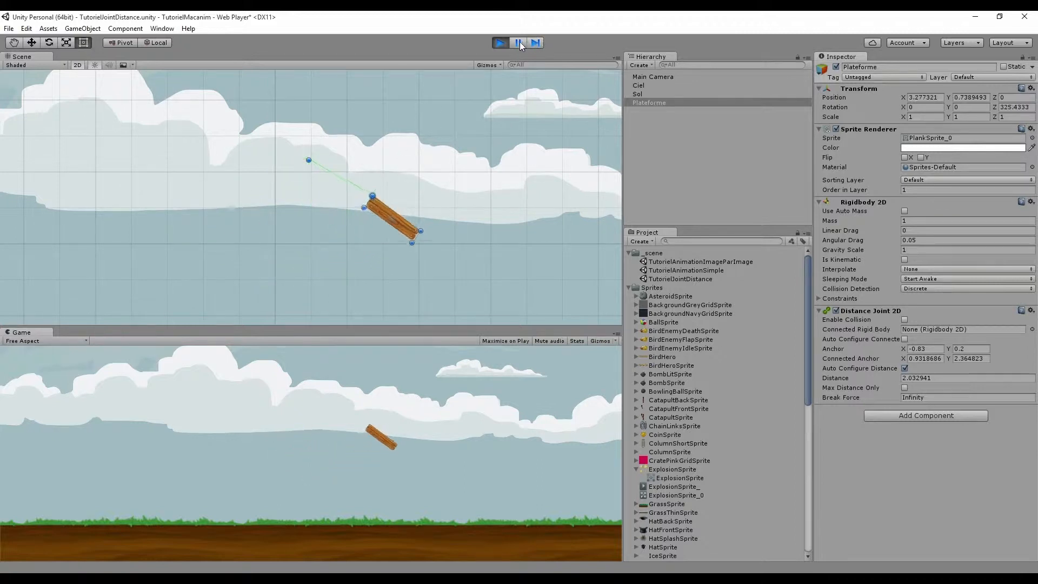
{"action": "left_click", "coordinate": [501, 43]}
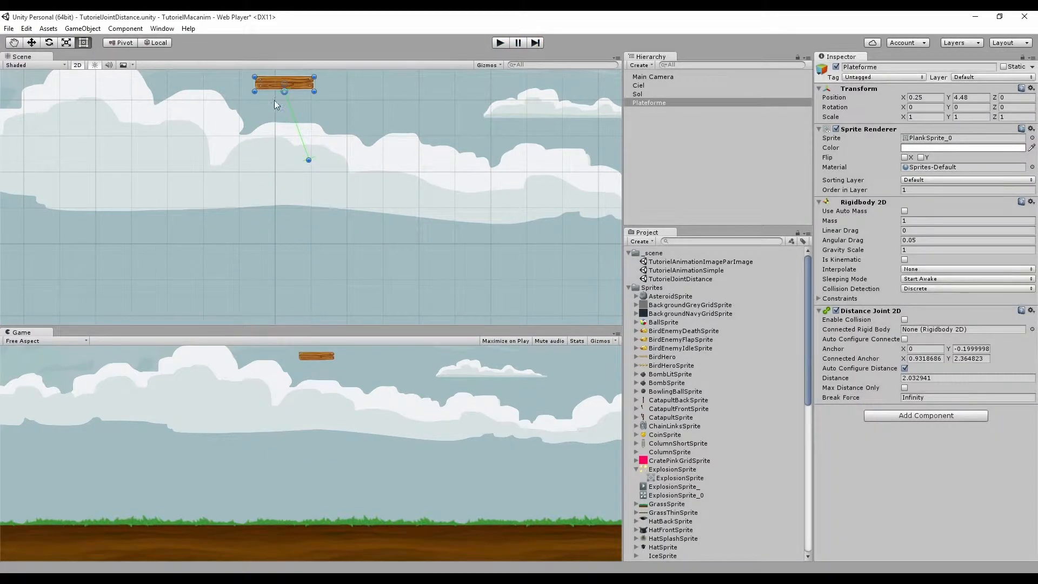
Return the joint's anchor to the platform's centre at X 0, Y 0 and test the swing in play mode
{"action": "key", "text": "q"}
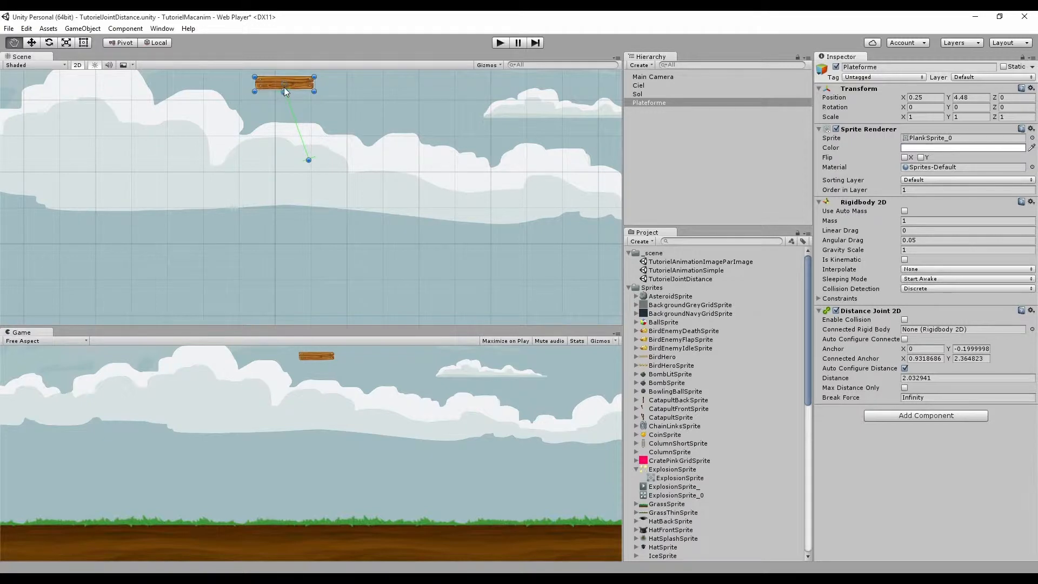
{"action": "left_click_drag", "start_coordinate": [284, 86], "coordinate": [284, 83]}
{"action": "key", "text": "t"}
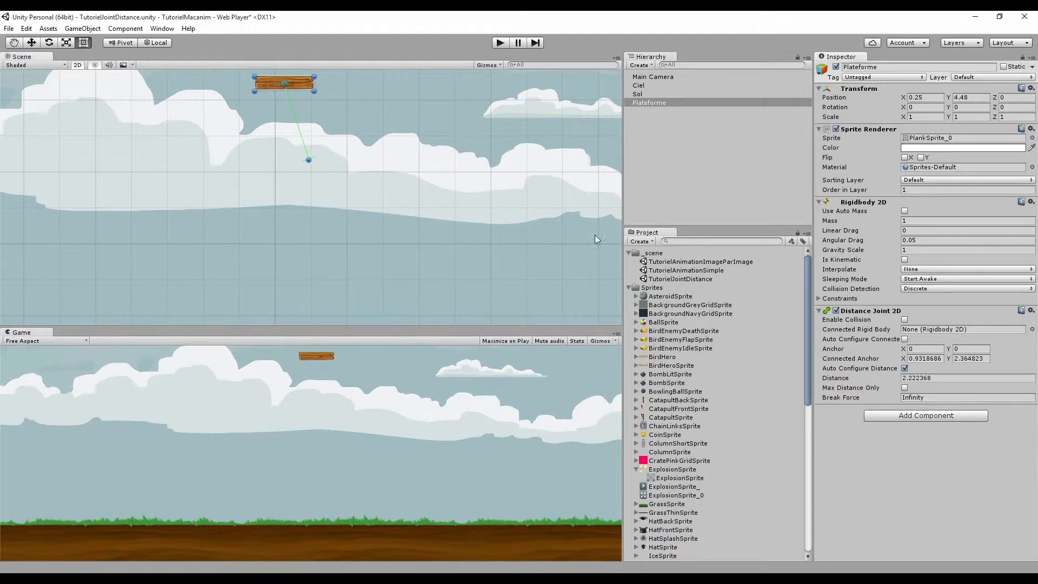
{"action": "left_click", "coordinate": [922, 349]}
{"action": "left_click", "coordinate": [963, 349]}
{"action": "left_click", "coordinate": [501, 44]}
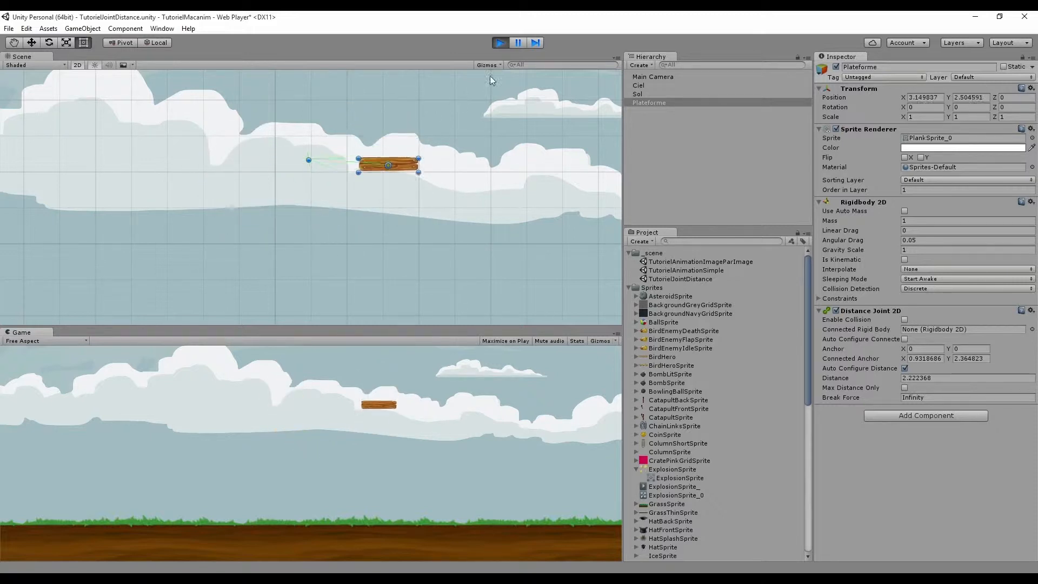
{"action": "left_click", "coordinate": [504, 43]}
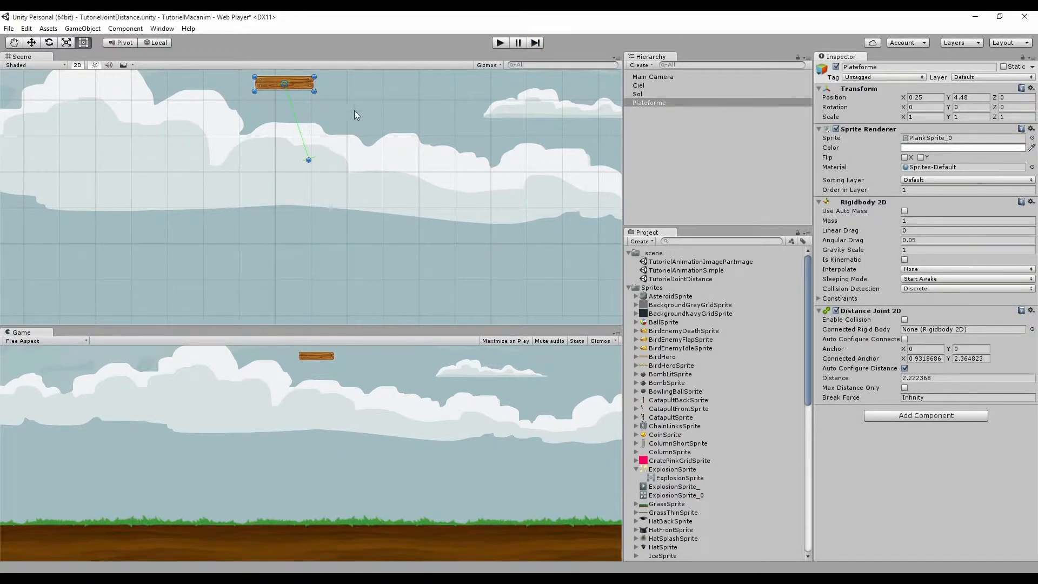
Set the platform's Linear Drag to 2 and test the damped swing in play mode
{"action": "scroll", "coordinate": [254, 124], "scroll_direction": "down", "scroll_amount": 5}
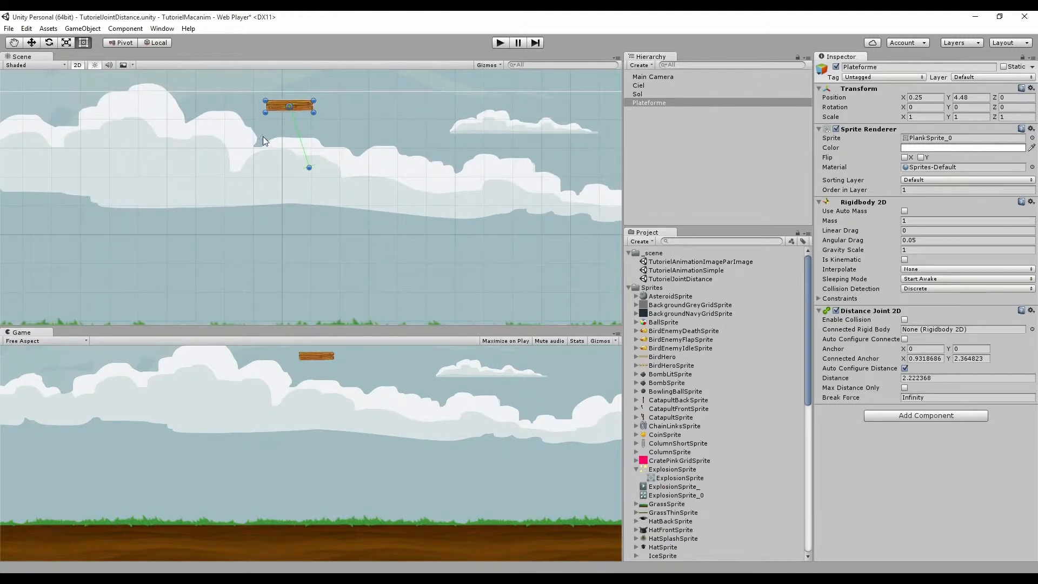
{"action": "middle_click_drag", "start_coordinate": [262, 140], "coordinate": [256, 157]}
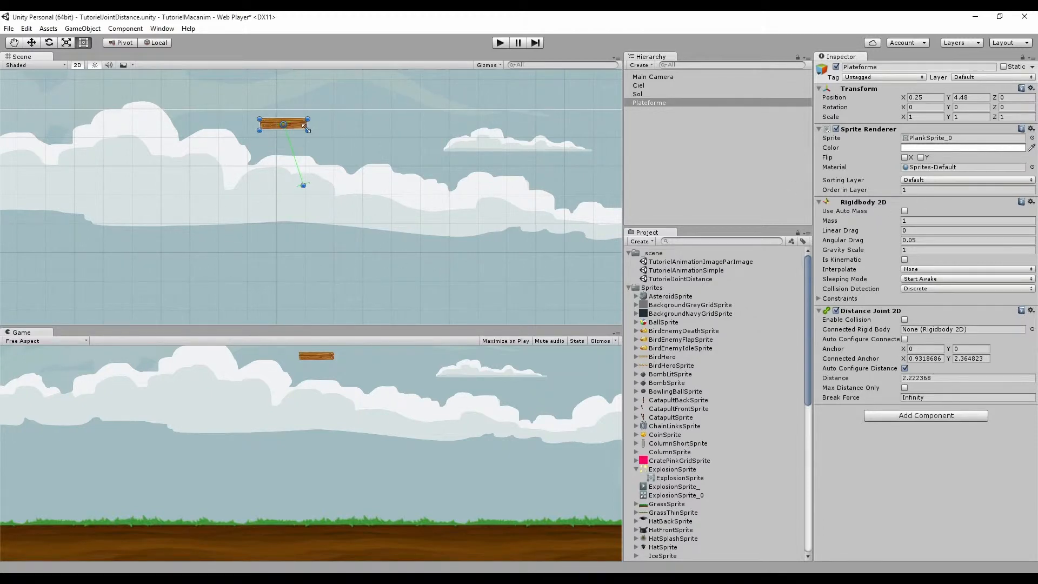
{"action": "left_click", "coordinate": [918, 231]}
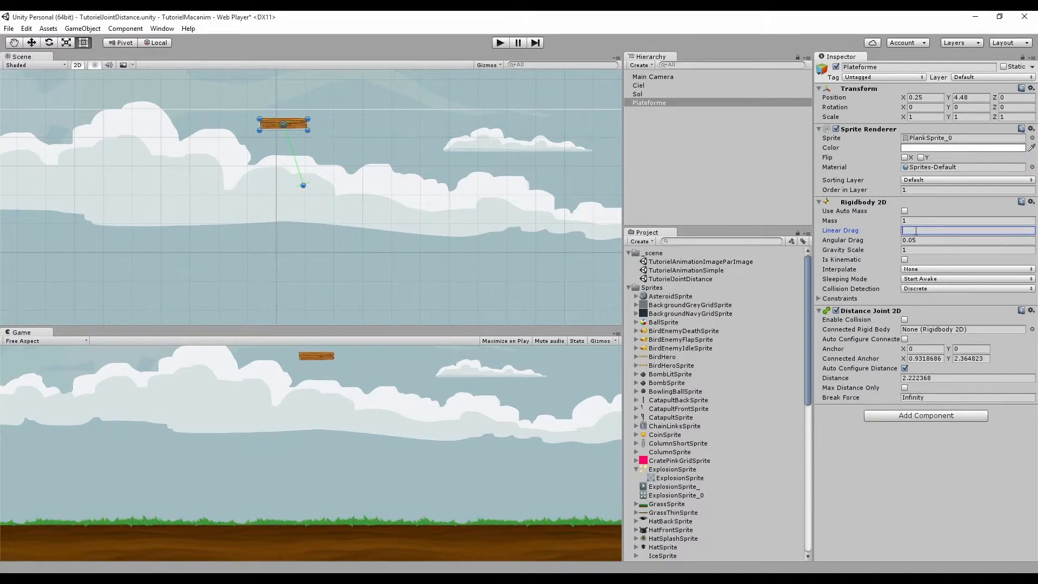
{"action": "left_click", "coordinate": [502, 42]}
{"action": "key", "text": "ctrl+p"}
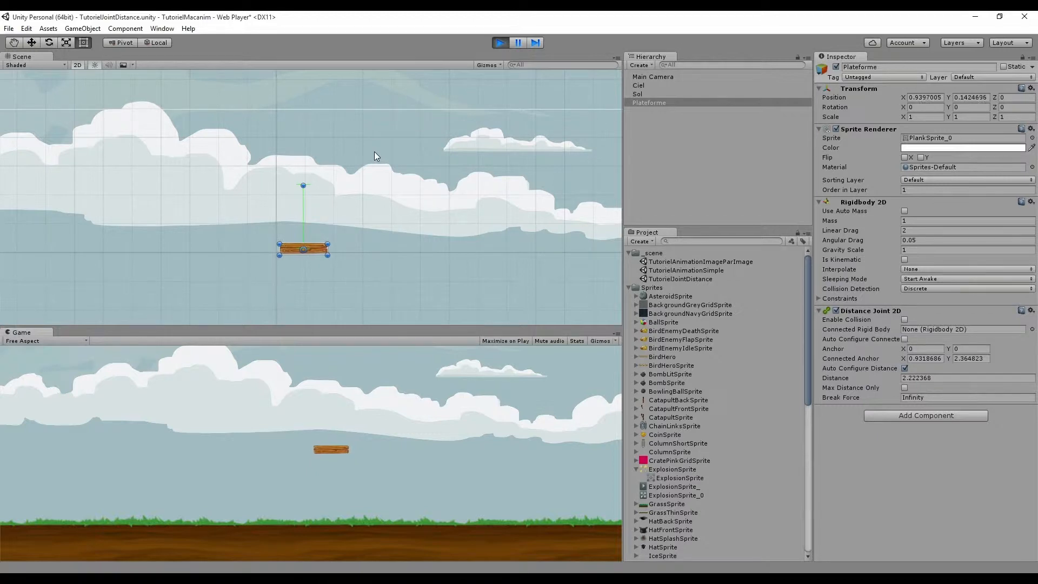
{"action": "left_click", "coordinate": [495, 46]}
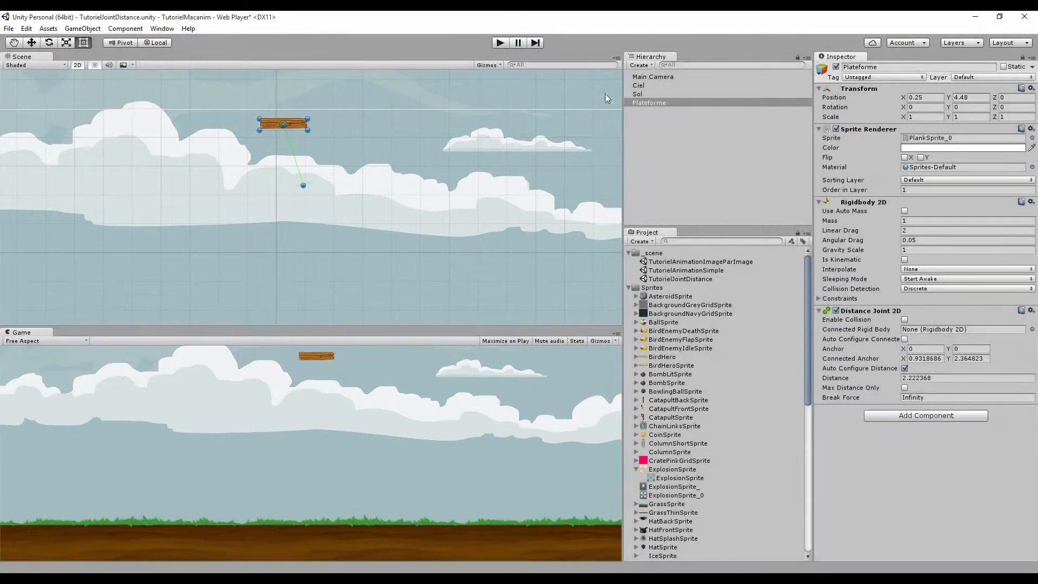
Set the platform's Linear Drag and Angular Drag to 0 and test the swing in play mode
{"action": "left_click", "coordinate": [915, 230]}
{"action": "type", "text": "0"}
{"action": "key", "text": "Tab"}
{"action": "type", "text": "0"}
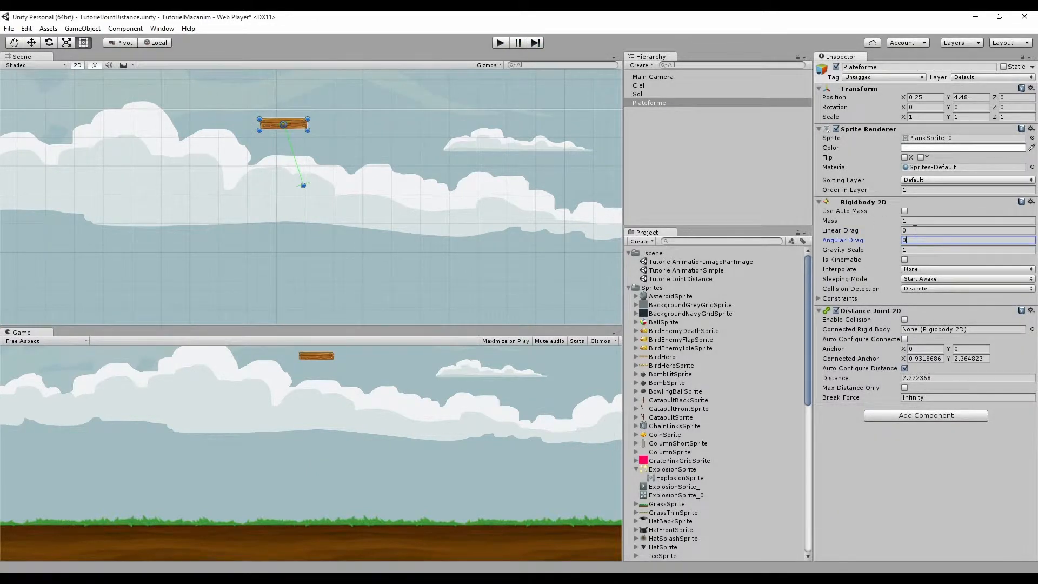
{"action": "left_click", "coordinate": [500, 43]}
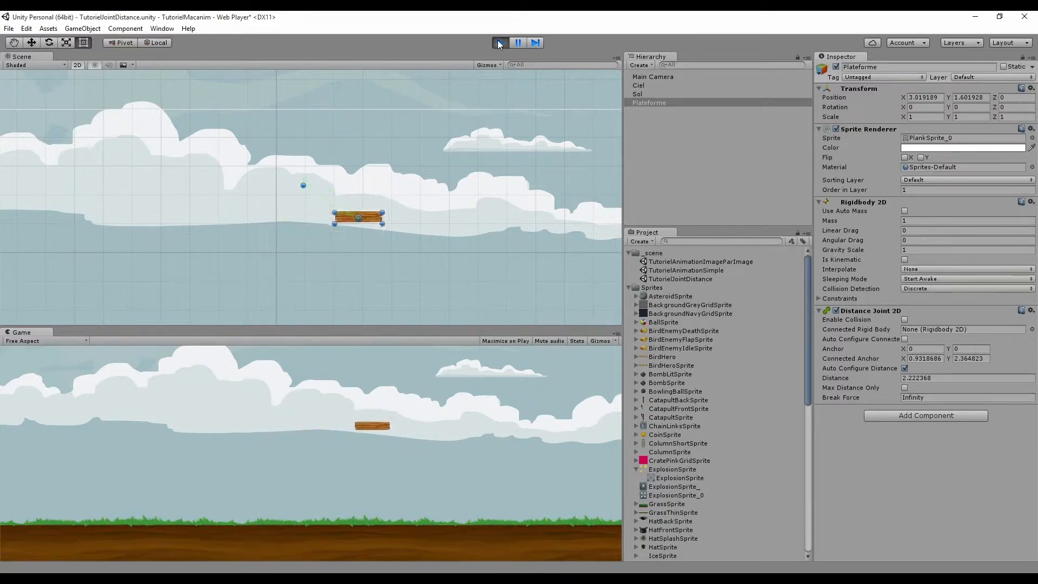
{"action": "left_click", "coordinate": [499, 42]}
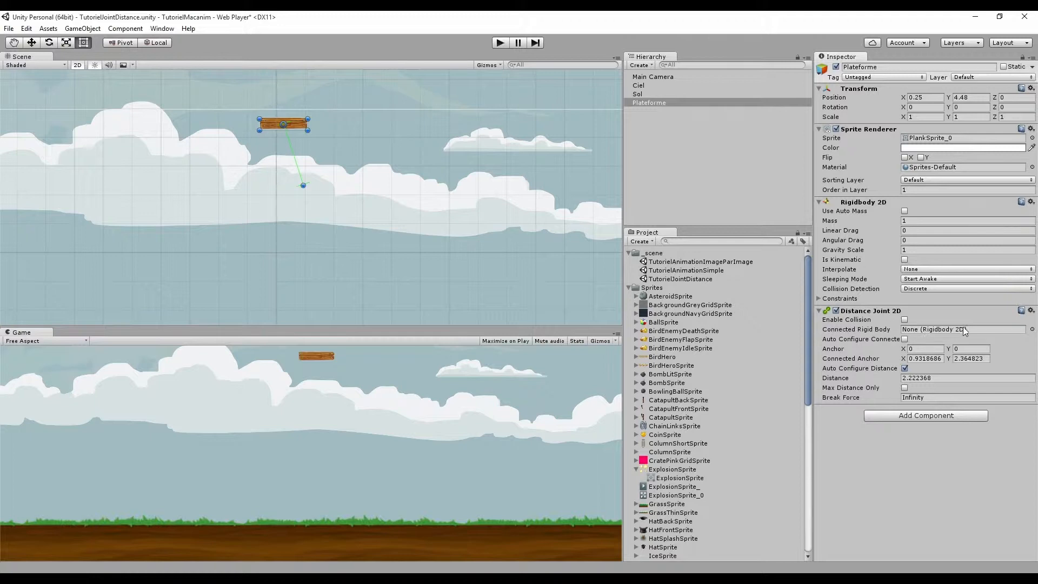
Duplicate the Plateforme object in the scene
{"action": "left_click", "coordinate": [652, 102]}
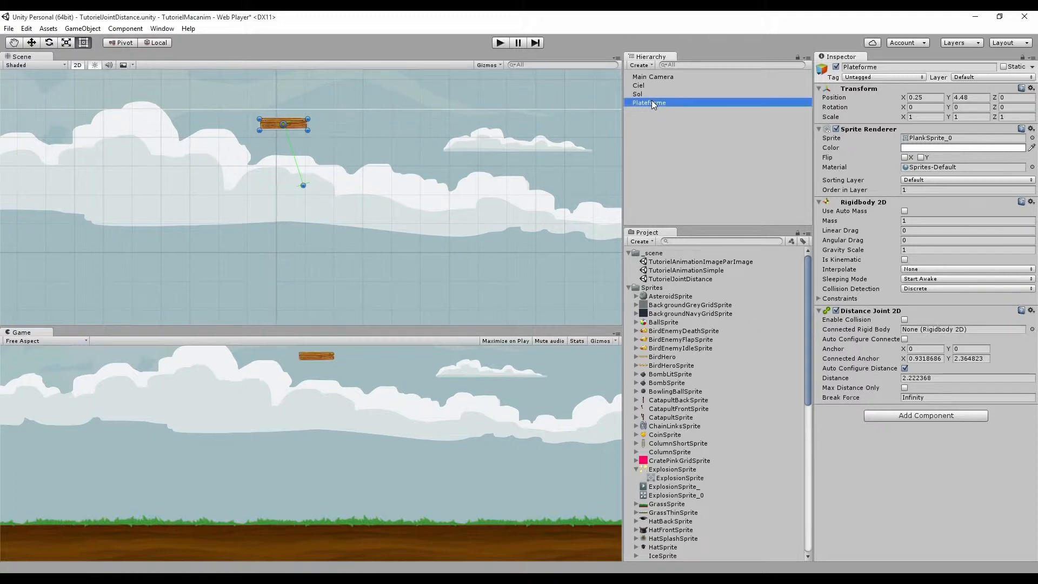
{"action": "right_click", "coordinate": [651, 103]}
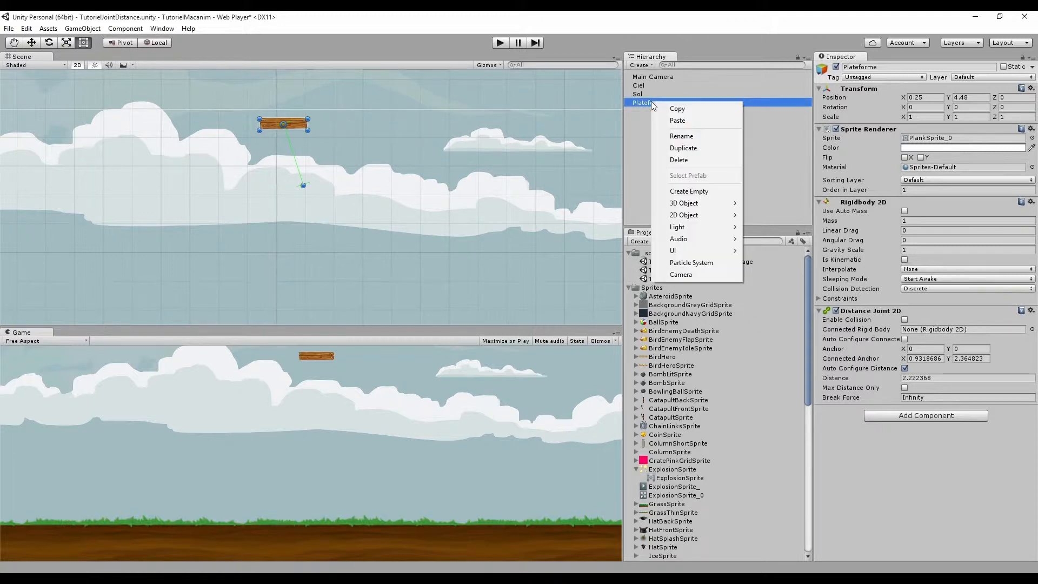
{"action": "left_click", "coordinate": [684, 148]}
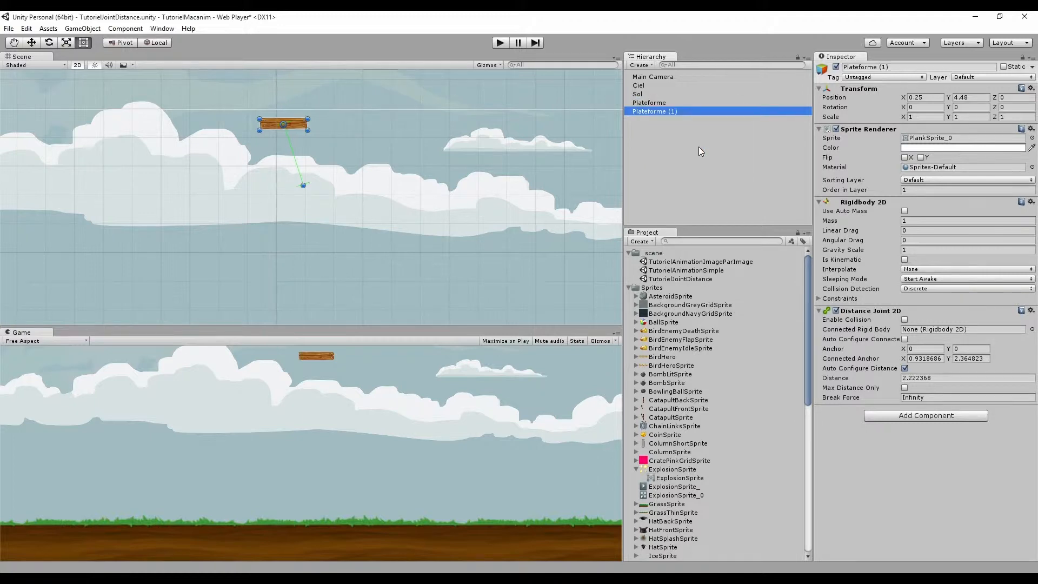
Rename the duplicated platform as Plateforme_2 and move it beside the original to about X 2.39, Y 4.64
{"action": "double_click", "coordinate": [673, 112]}
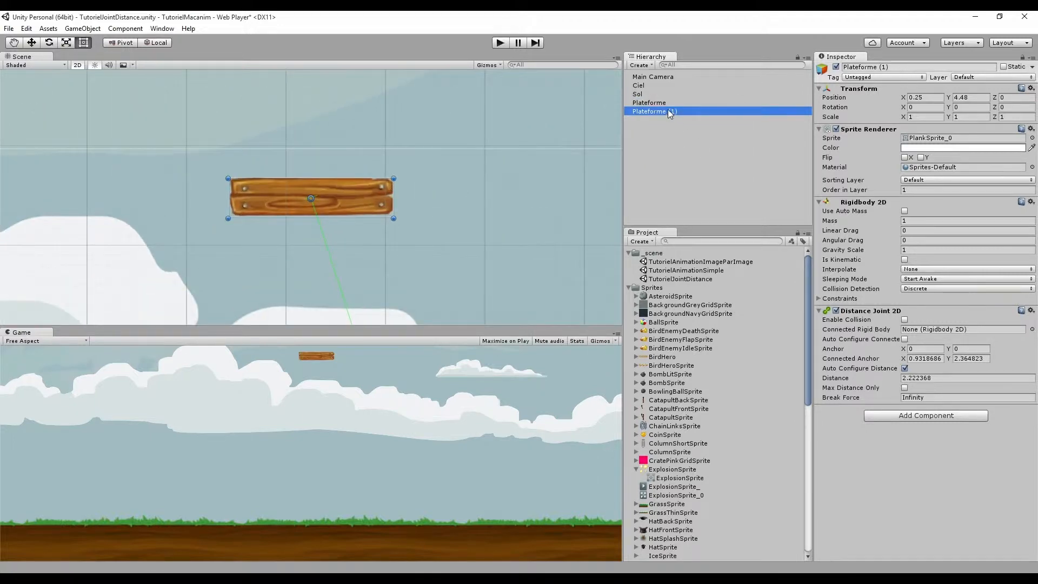
{"action": "left_click", "coordinate": [667, 110]}
{"action": "left_click", "coordinate": [667, 111]}
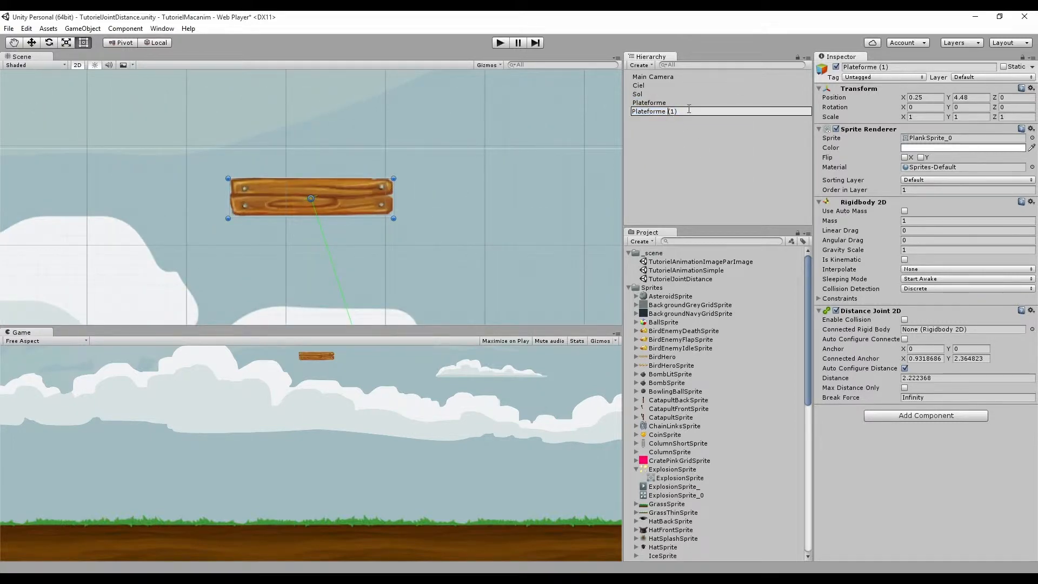
{"action": "key", "text": "BackSpace"}
{"action": "key", "text": "Return"}
{"action": "left_click_drag", "start_coordinate": [349, 201], "coordinate": [562, 184]}
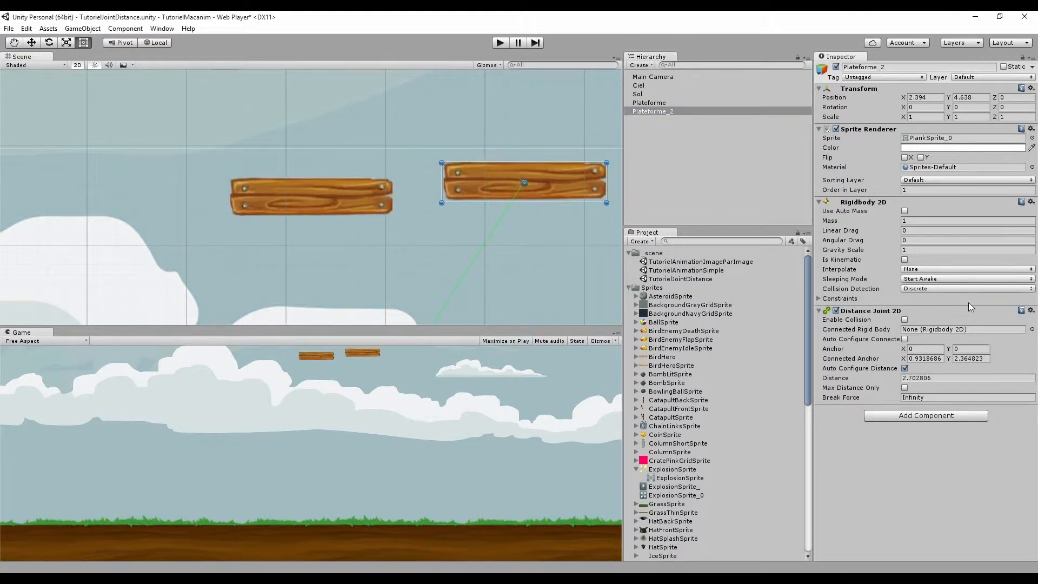
Remove the Distance Joint 2D from Plateforme_2 and move that platform farther from the original, to about X 3.63, Y 4.46
{"action": "right_click", "coordinate": [1022, 312]}
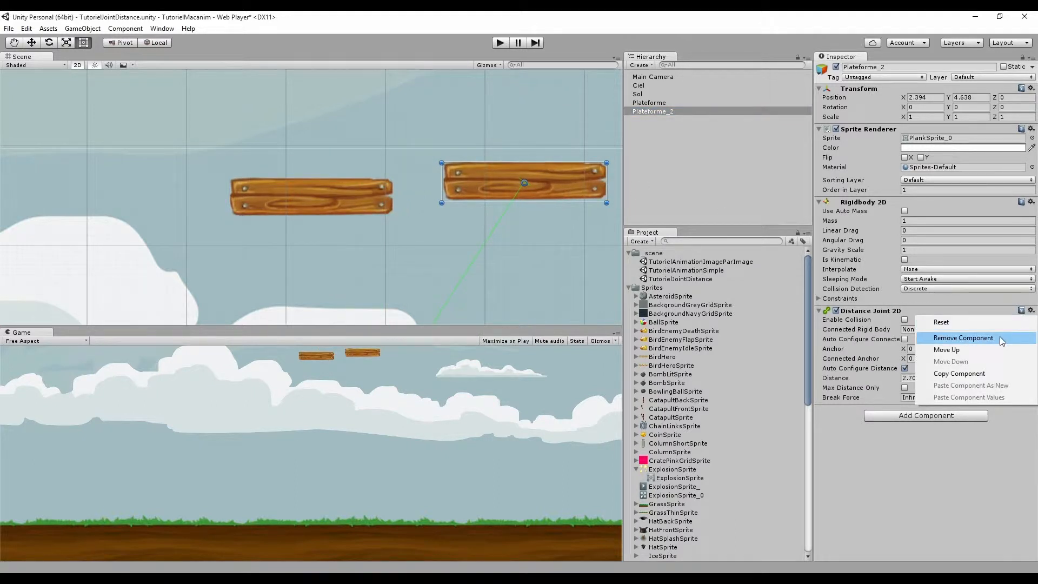
{"action": "left_click", "coordinate": [963, 337]}
{"action": "key", "text": "q"}
{"action": "scroll", "coordinate": [394, 173], "scroll_direction": "down", "scroll_amount": 5}
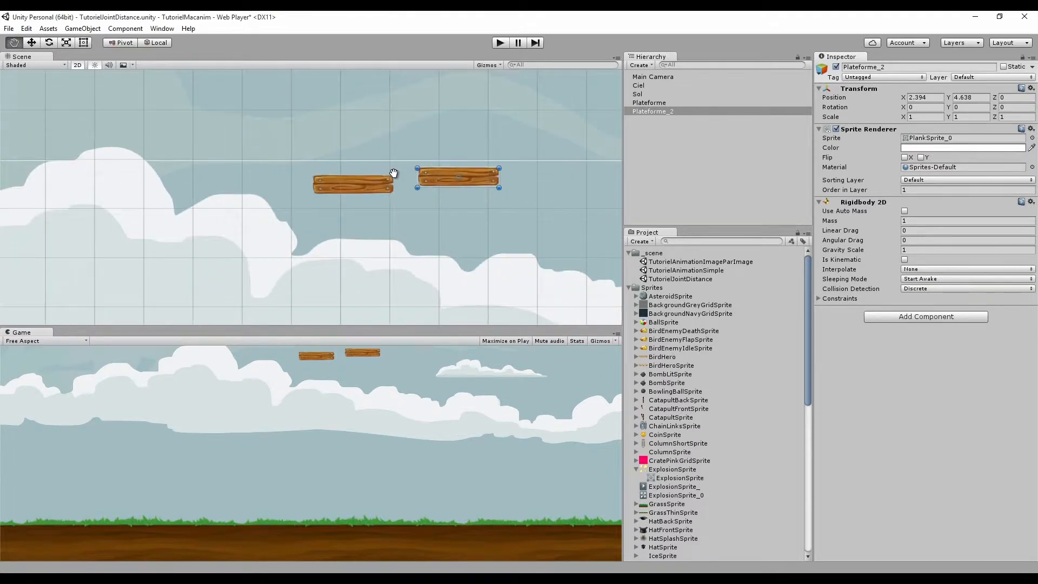
{"action": "left_click", "coordinate": [371, 181]}
{"action": "left_click_drag", "start_coordinate": [456, 172], "coordinate": [523, 180]}
{"action": "left_click", "coordinate": [466, 173]}
Assign Plateforme_2 as the Connected Rigid Body of Plateforme's Distance Joint 2D
{"action": "left_click", "coordinate": [359, 184]}
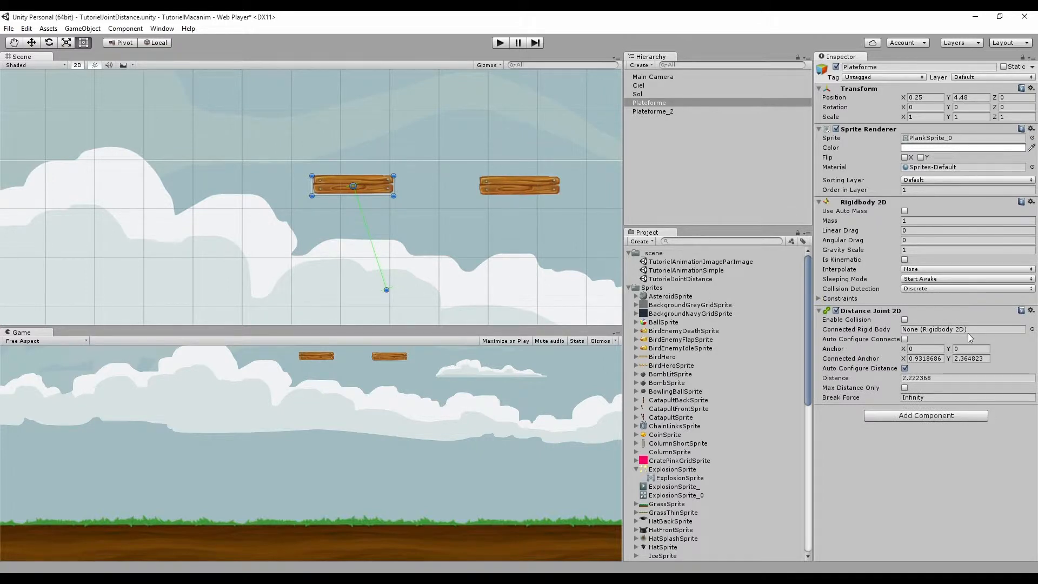
{"action": "left_click", "coordinate": [1033, 329]}
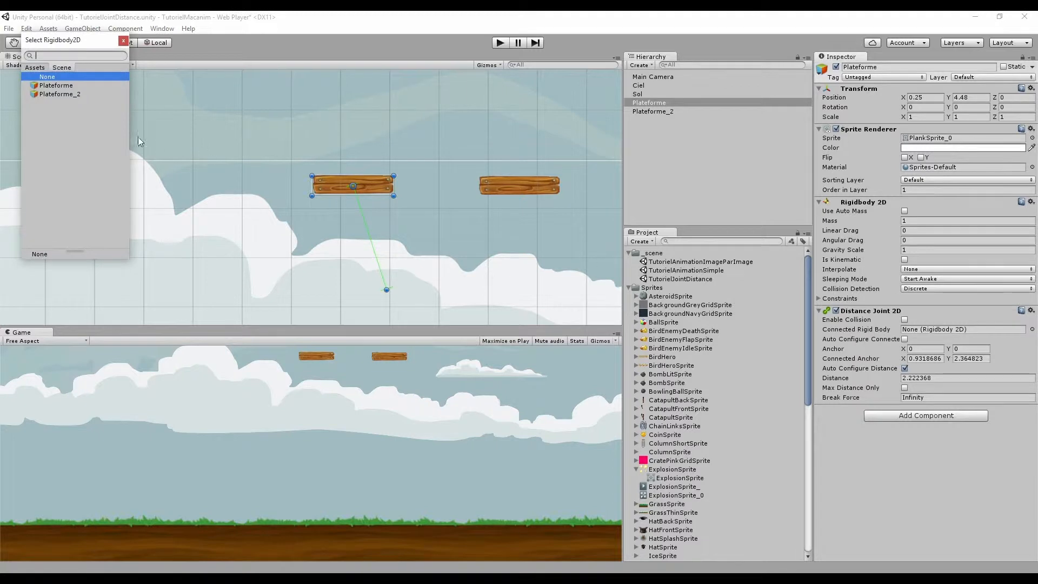
{"action": "double_click", "coordinate": [75, 94]}
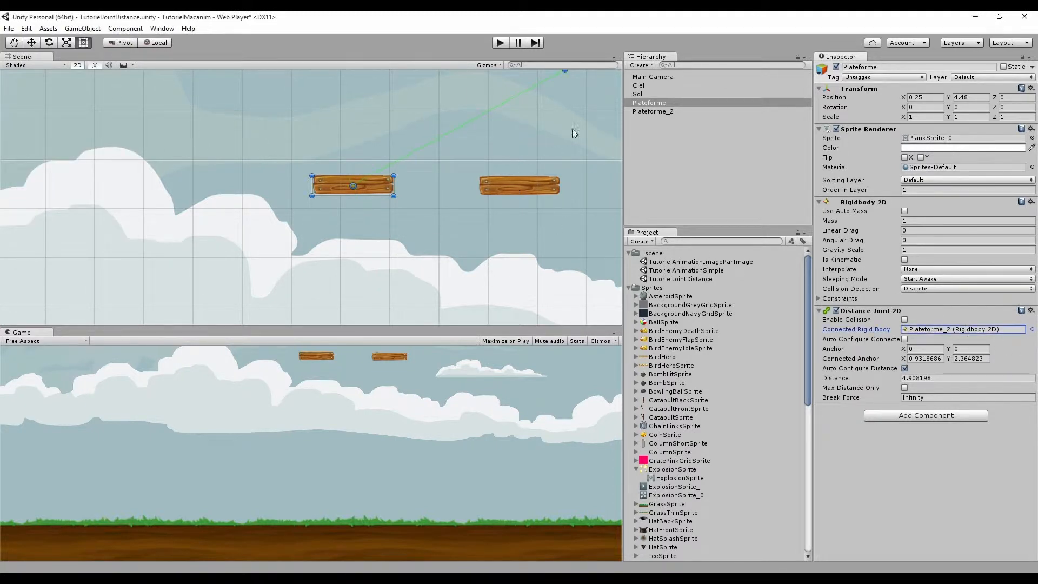
{"action": "left_click_drag", "start_coordinate": [652, 112], "coordinate": [968, 334]}
{"action": "left_click", "coordinate": [1032, 329]}
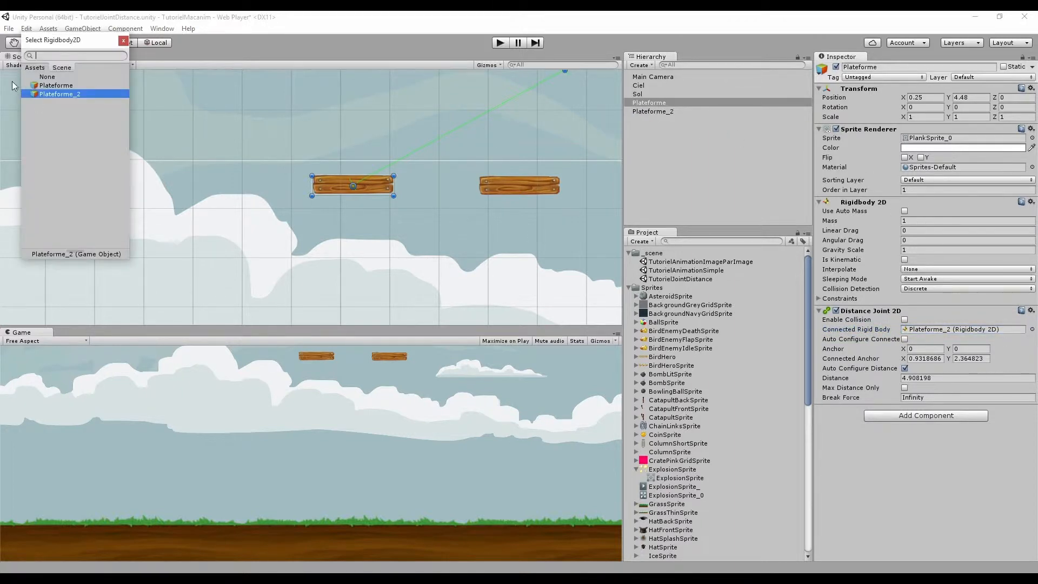
{"action": "double_click", "coordinate": [70, 95]}
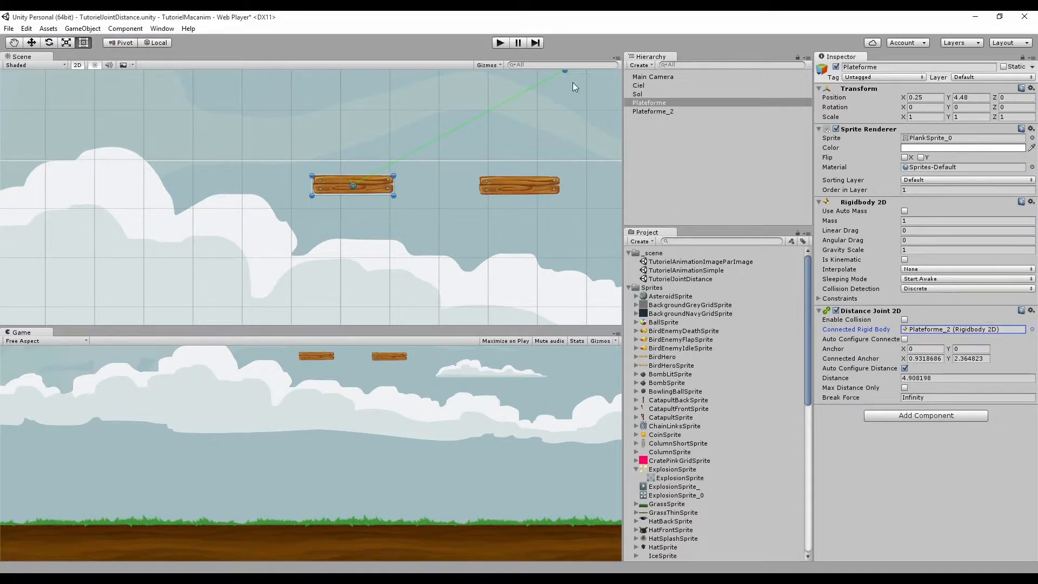
Move the joint's connected anchor onto the centre of Plateforme_2, at X 0, Y 0
{"action": "middle_click_drag", "start_coordinate": [568, 86], "coordinate": [311, 197]}
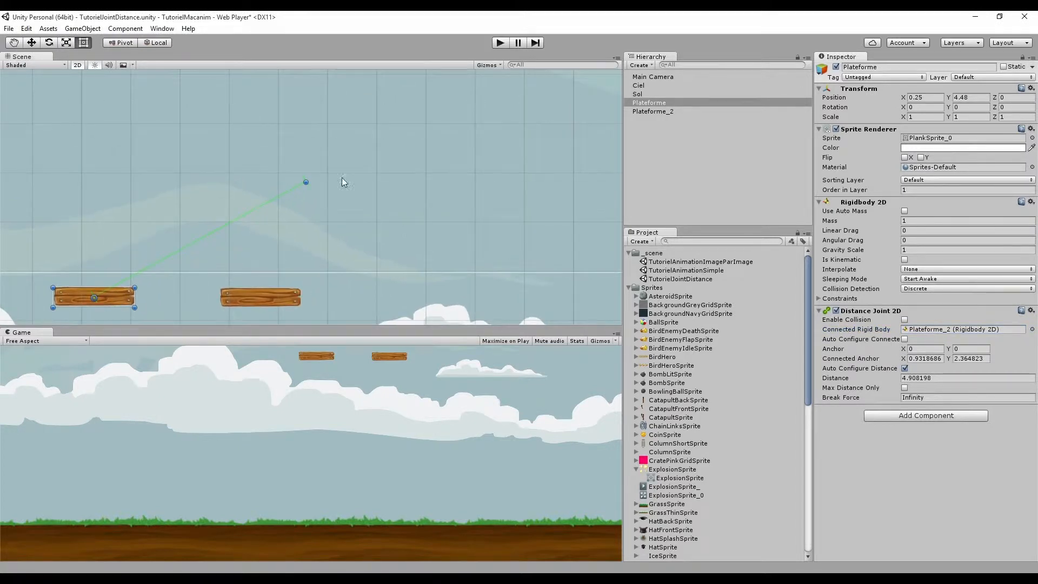
{"action": "left_click_drag", "start_coordinate": [306, 183], "coordinate": [264, 298]}
{"action": "middle_click_drag", "start_coordinate": [177, 248], "coordinate": [345, 108]}
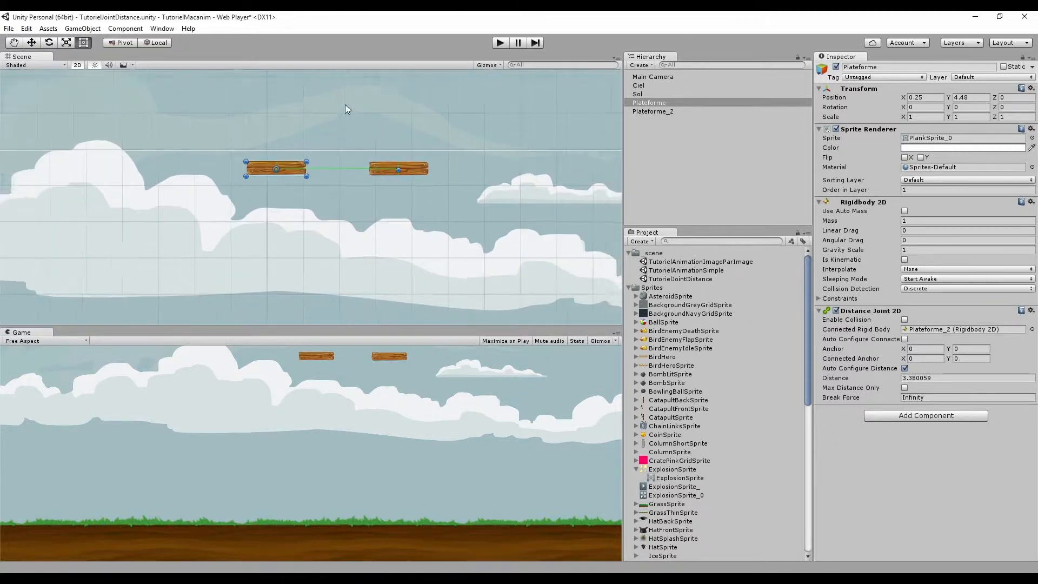
Move Plateforme below Plateforme_2 to about X 1.37, Y 2.9, and test the linked platforms in play mode
{"action": "scroll", "coordinate": [345, 109], "scroll_direction": "down", "scroll_amount": 2}
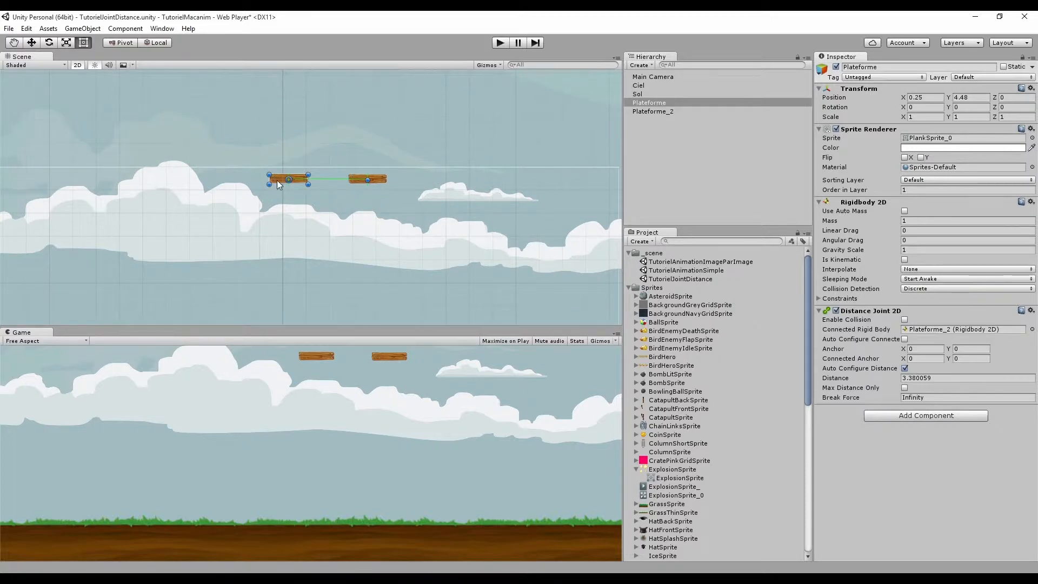
{"action": "left_click_drag", "start_coordinate": [277, 181], "coordinate": [278, 154]}
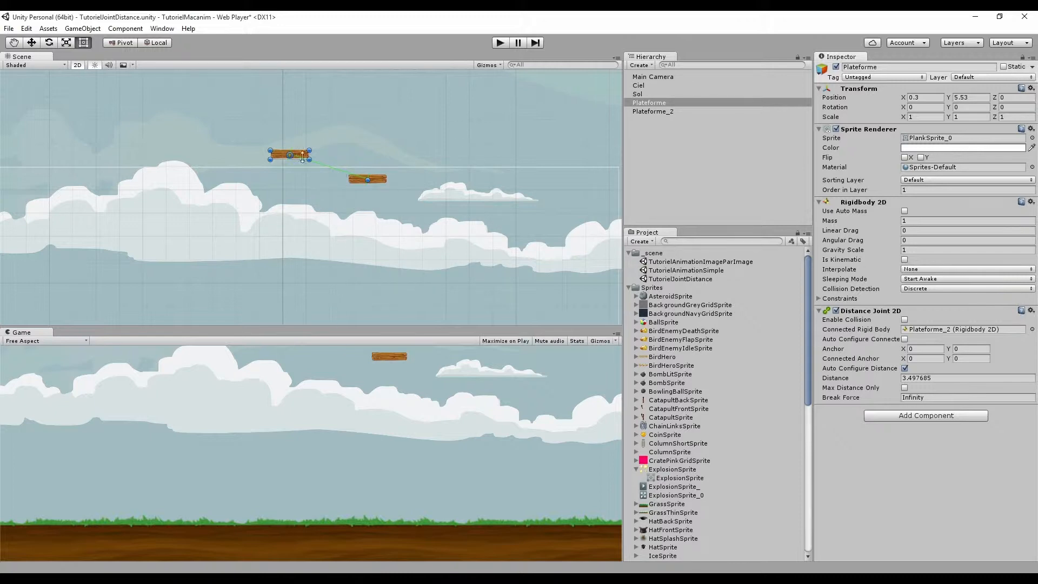
{"action": "left_click_drag", "start_coordinate": [279, 174], "coordinate": [304, 226]}
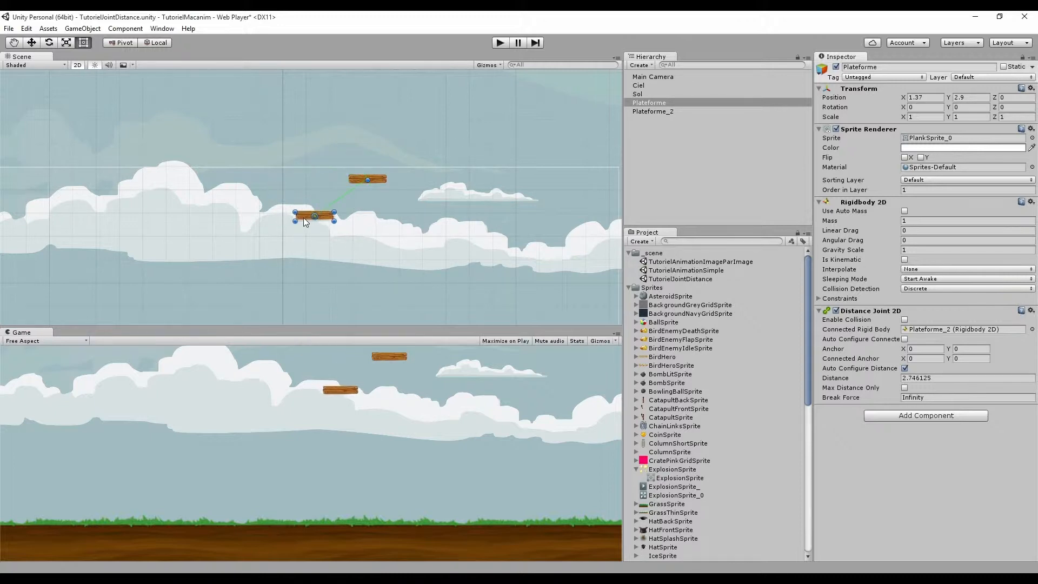
{"action": "left_click", "coordinate": [499, 44]}
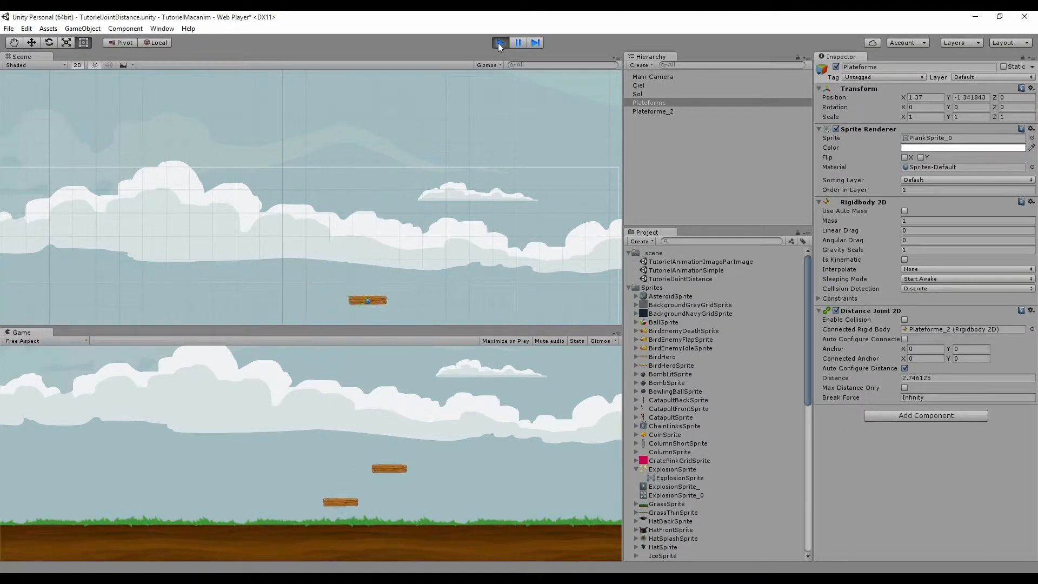
{"action": "left_click", "coordinate": [500, 44]}
Move Plateforme back up beside Plateforme_2, to about X 1.04, Y 4.09, and check both platforms' components
{"action": "left_click_drag", "start_coordinate": [325, 214], "coordinate": [317, 186]}
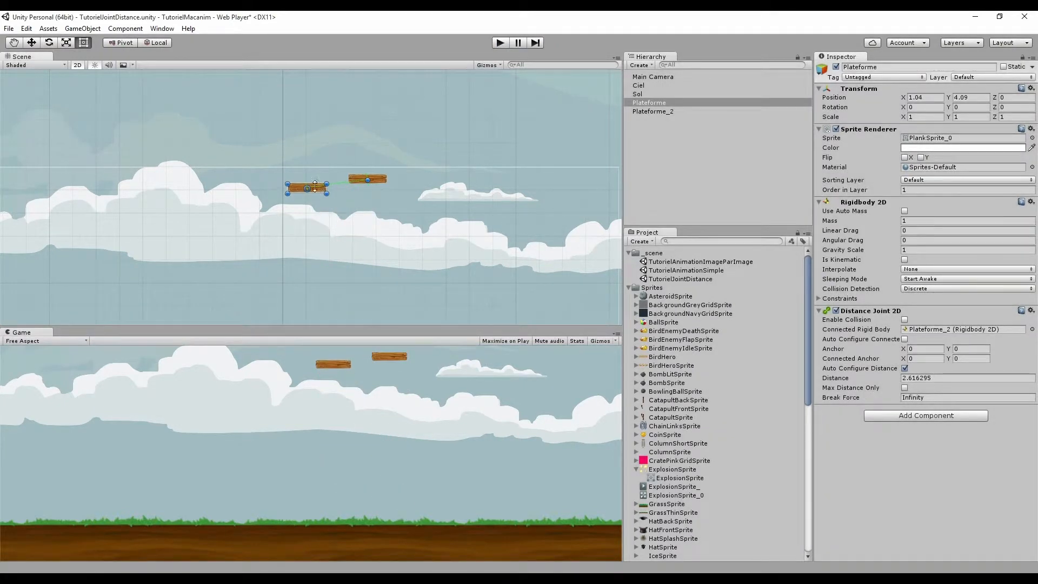
{"action": "left_click", "coordinate": [379, 181]}
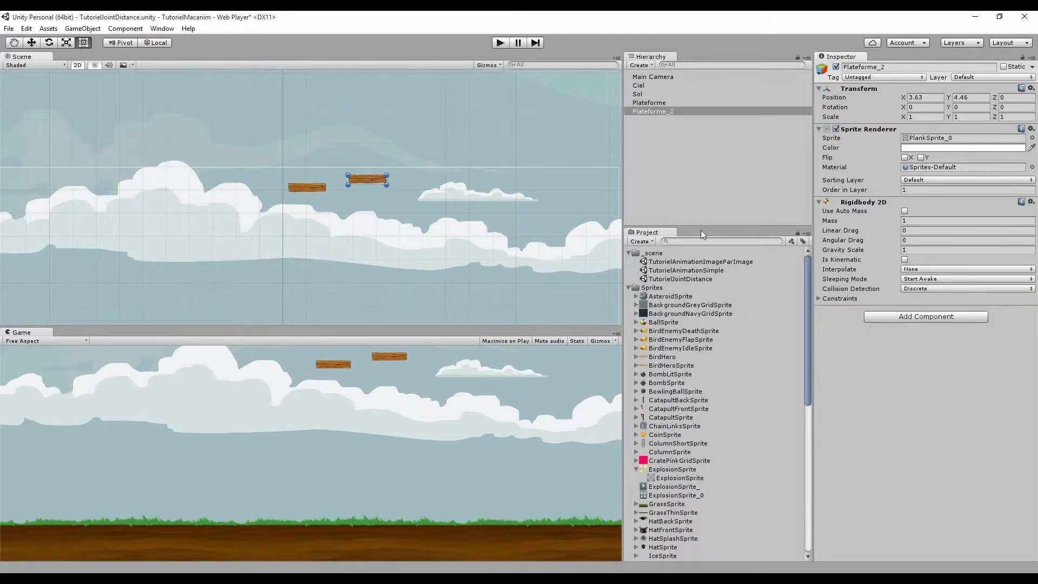
{"action": "left_click", "coordinate": [313, 187]}
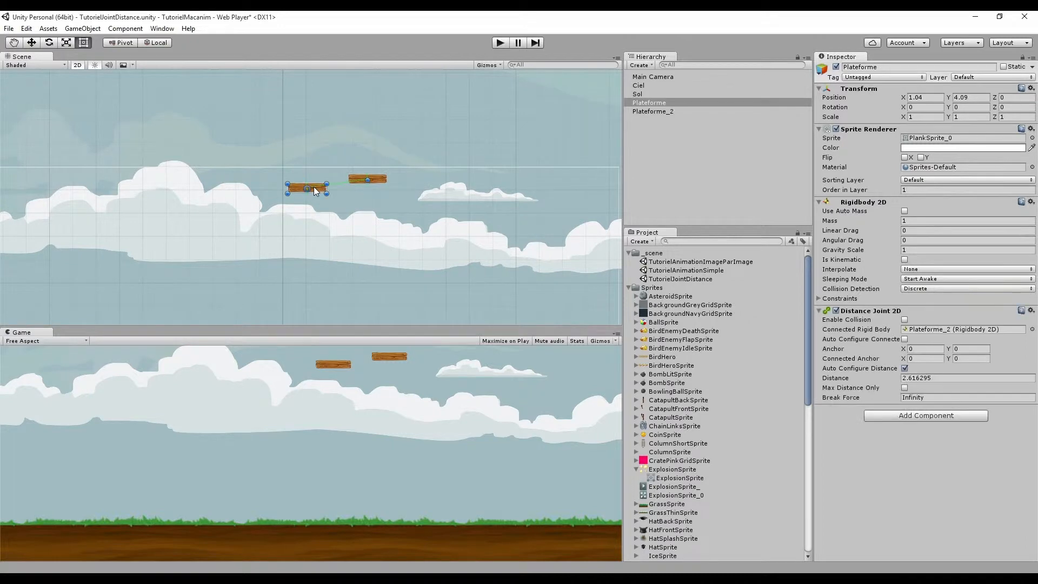
Set Plateforme_2's Linear Drag to 2 and test the linked platforms in play mode
{"action": "left_click", "coordinate": [381, 182]}
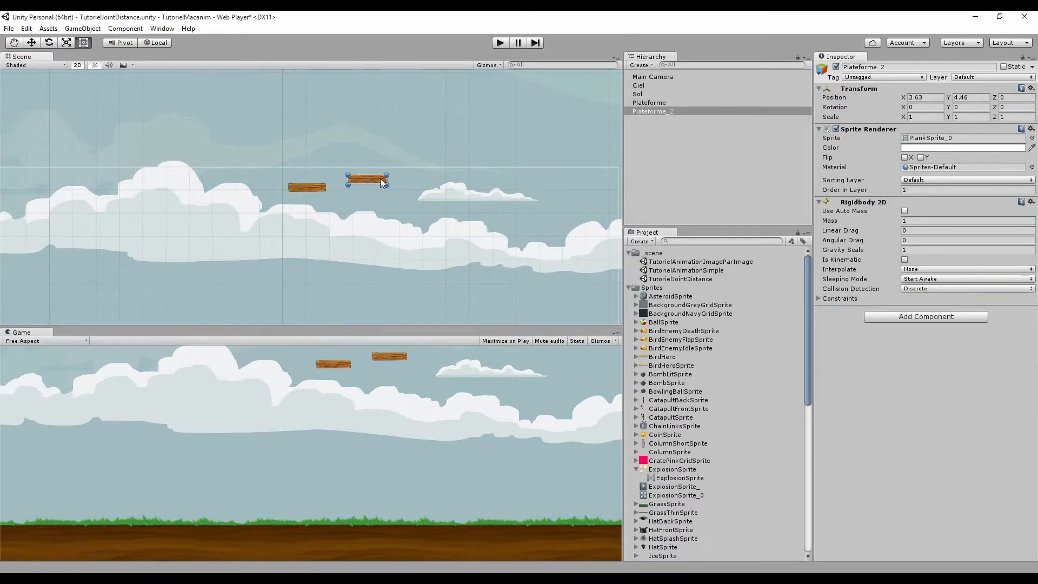
{"action": "left_click", "coordinate": [917, 230]}
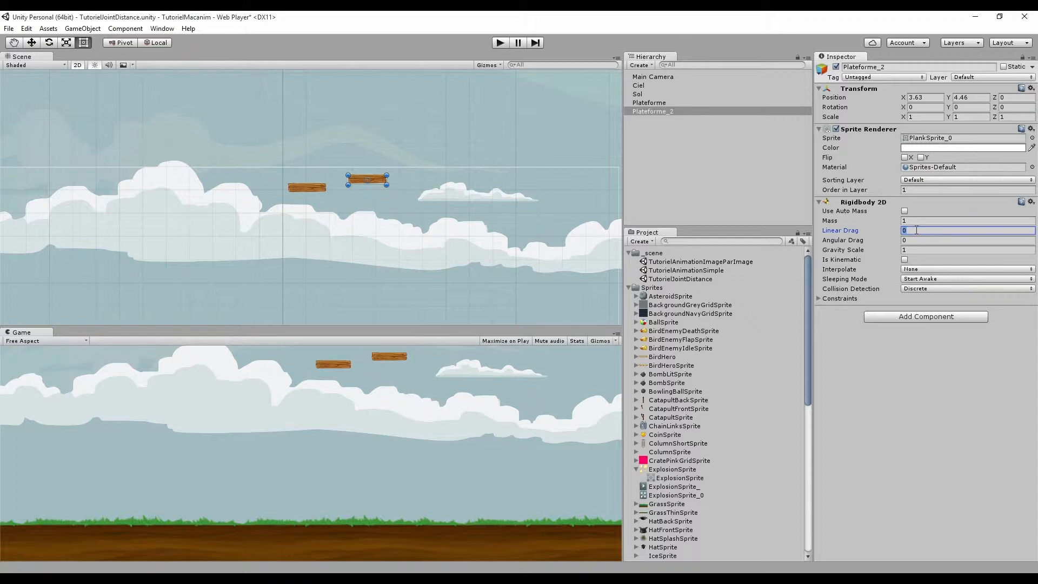
{"action": "left_click", "coordinate": [500, 42]}
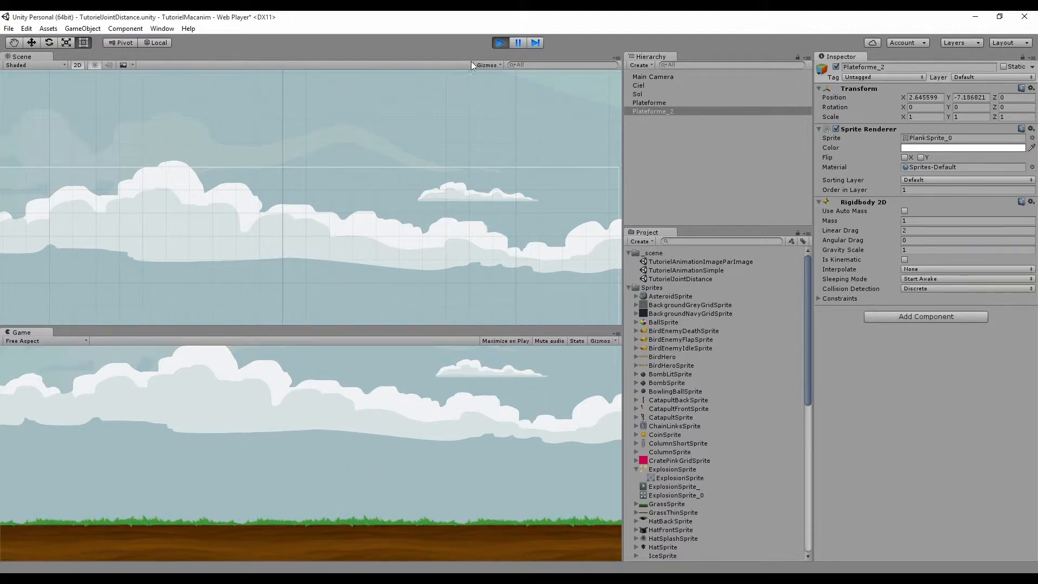
{"action": "left_click", "coordinate": [500, 42]}
Set Plateforme_2's Linear Drag to 10 and test the linked platforms in play mode
{"action": "left_click", "coordinate": [323, 185]}
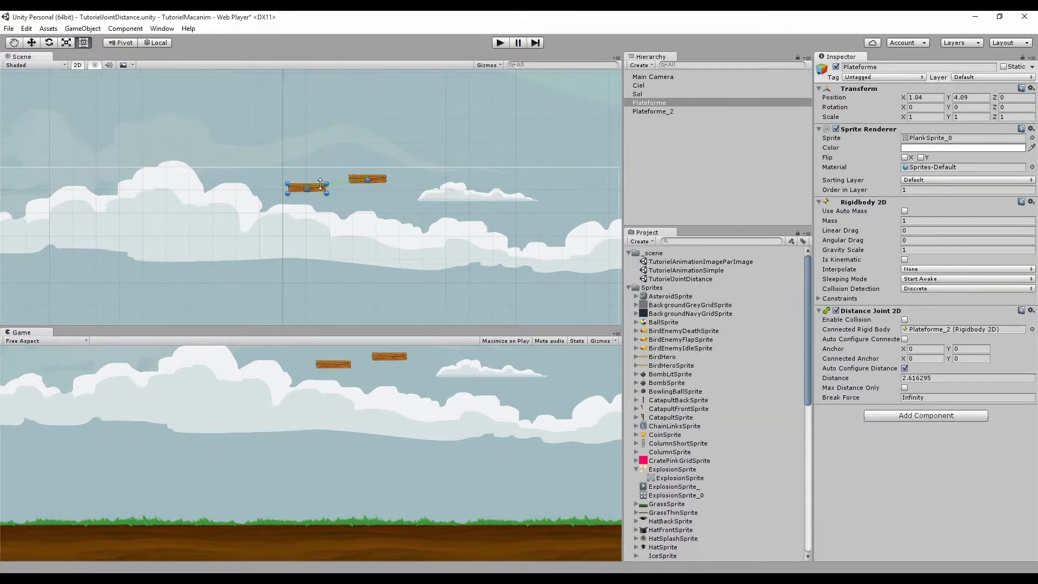
{"action": "left_click", "coordinate": [378, 179]}
{"action": "left_click", "coordinate": [918, 229]}
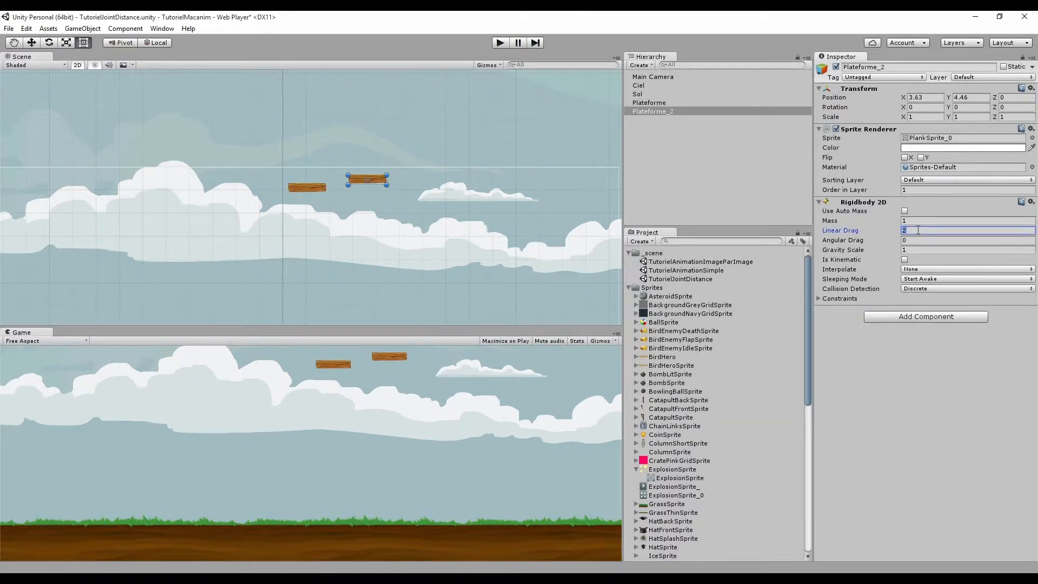
{"action": "left_click", "coordinate": [503, 44]}
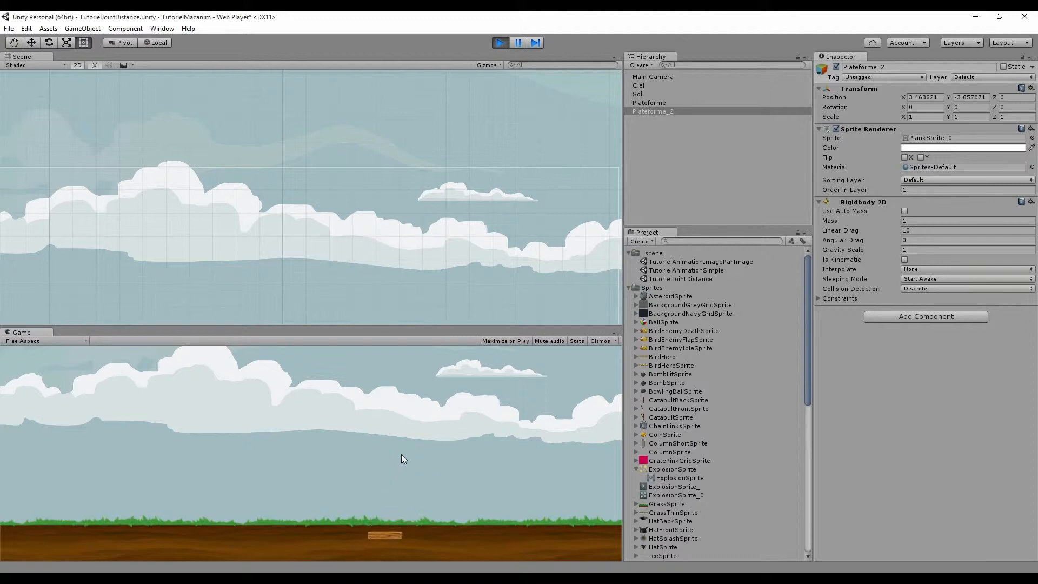
{"action": "left_click", "coordinate": [501, 43]}
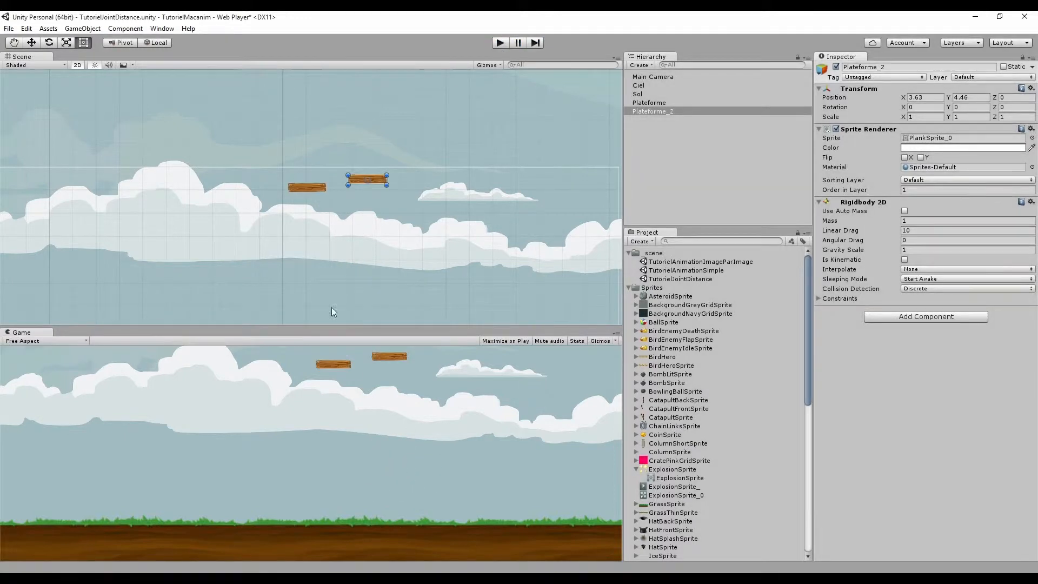
Compare the components of the Sol ground object with those of Plateforme and Plateforme_2
{"action": "left_click", "coordinate": [654, 94]}
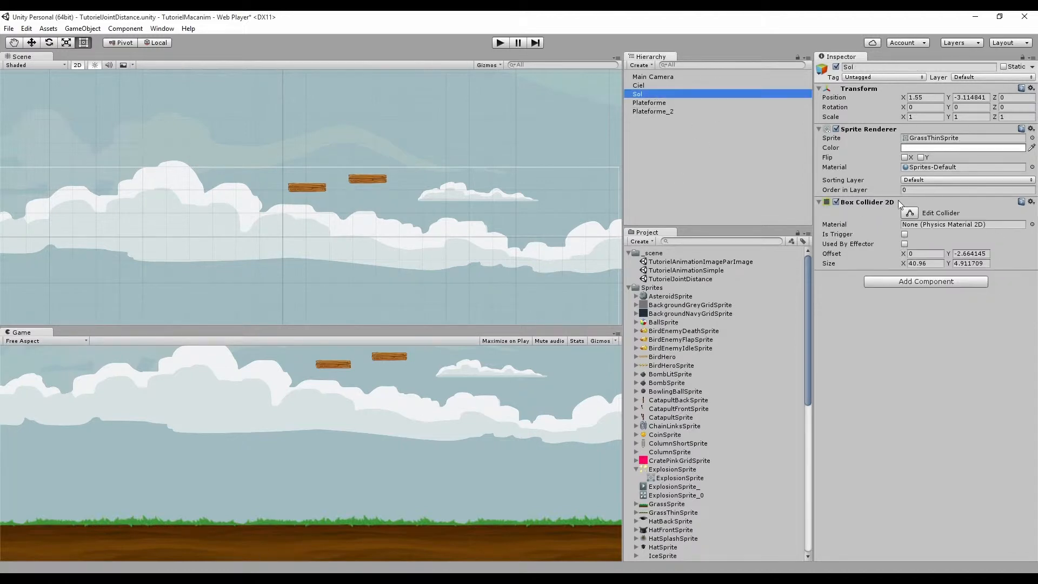
{"action": "left_click", "coordinate": [664, 101]}
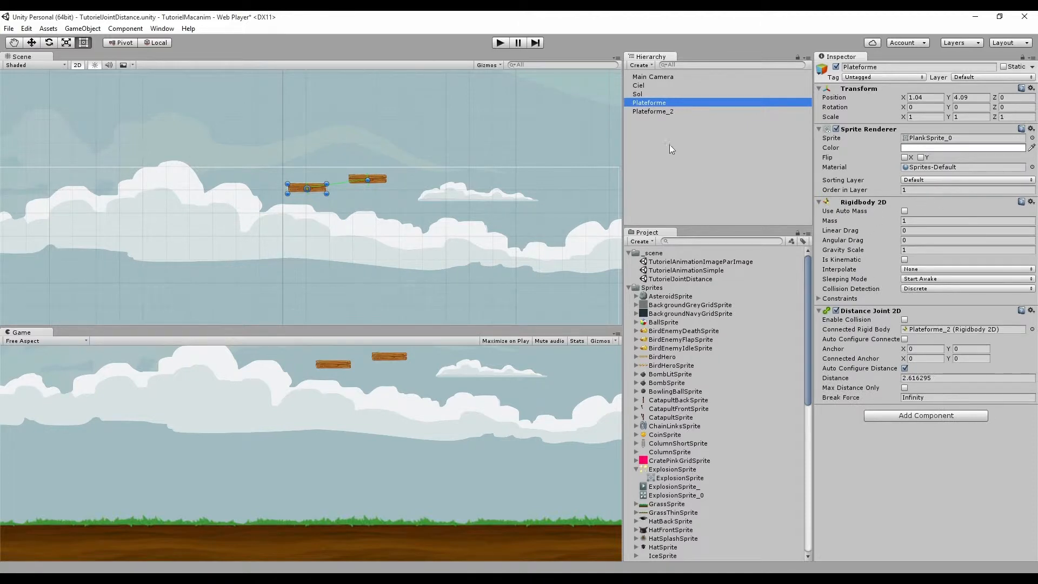
{"action": "left_click", "coordinate": [662, 112]}
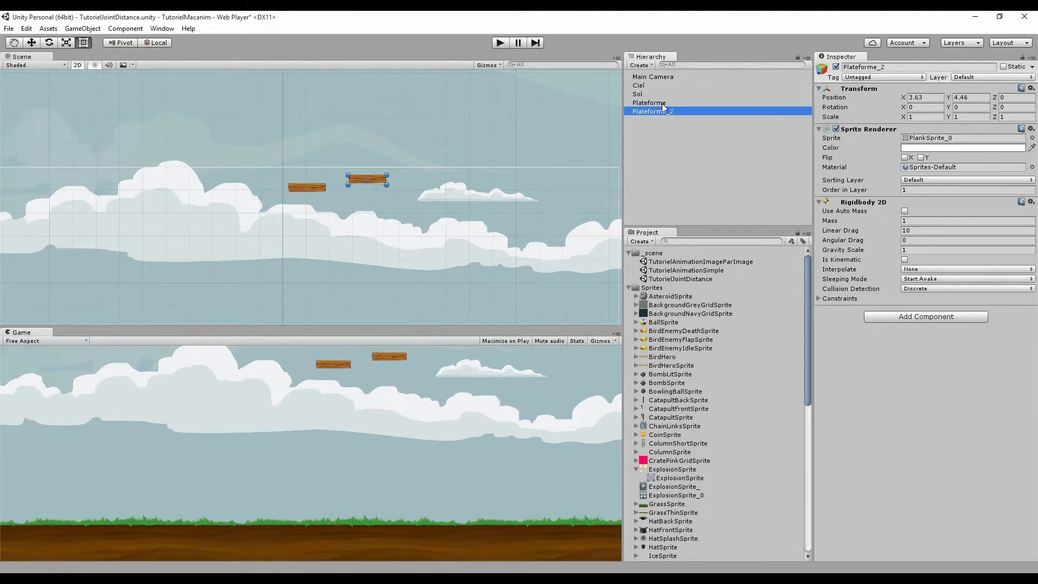
{"action": "left_click", "coordinate": [662, 103]}
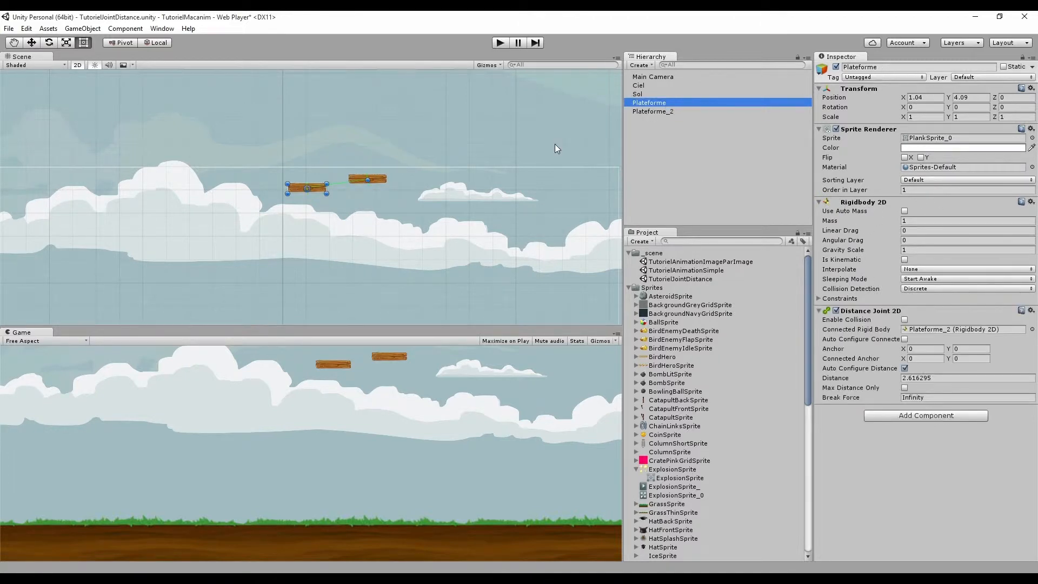
Set Plateforme_2's Gravity Scale to 0 and test the linked platforms in play mode
{"action": "left_click", "coordinate": [381, 178]}
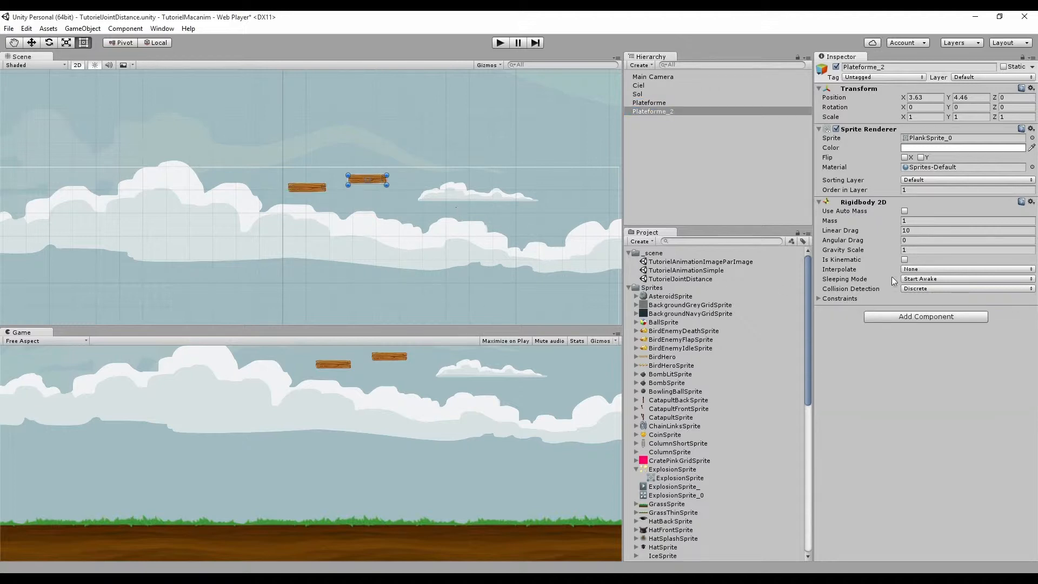
{"action": "left_click", "coordinate": [920, 249]}
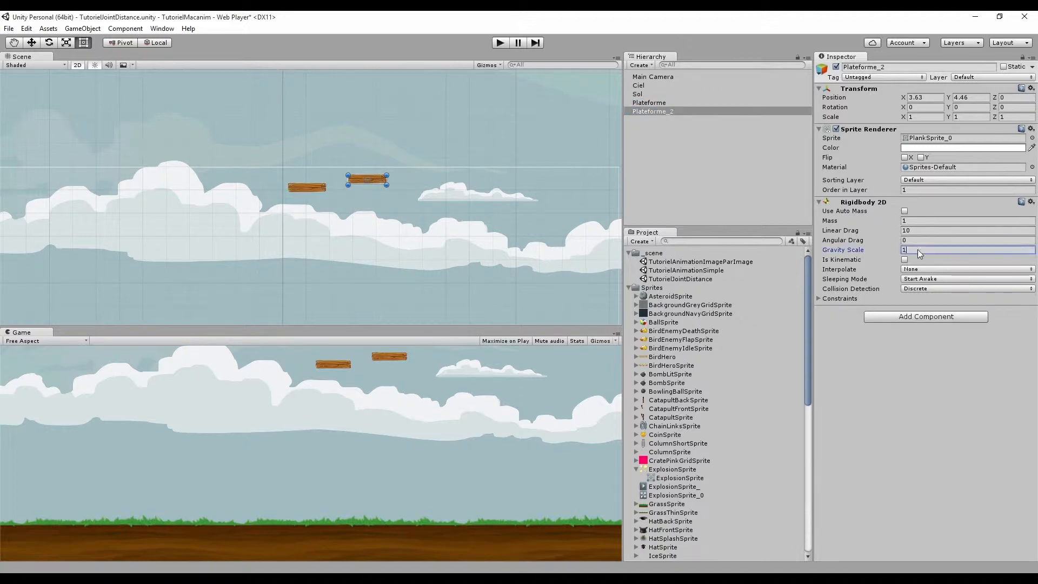
{"action": "type", "text": "0"}
{"action": "left_click", "coordinate": [494, 44]}
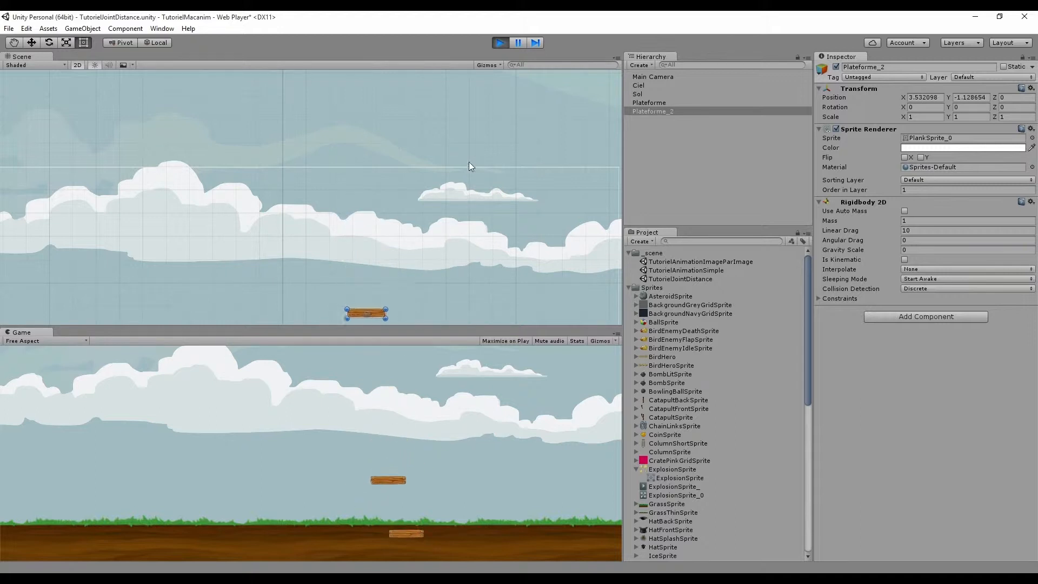
{"action": "left_click", "coordinate": [501, 42]}
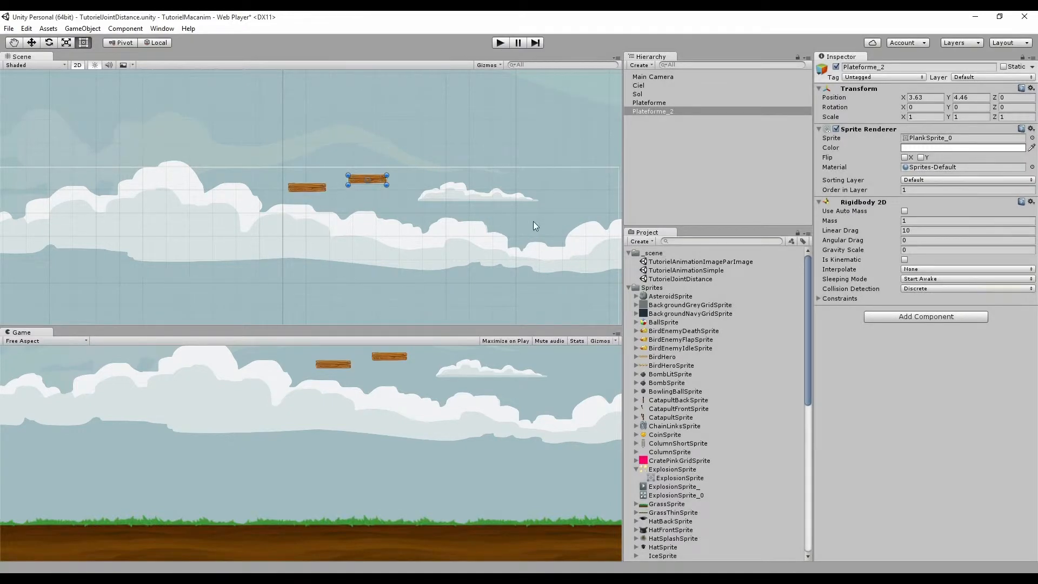
Make Plateforme_2's Rigidbody 2D kinematic and test Plateforme's swing around it in play mode
{"action": "left_click", "coordinate": [906, 260]}
{"action": "left_click", "coordinate": [504, 43]}
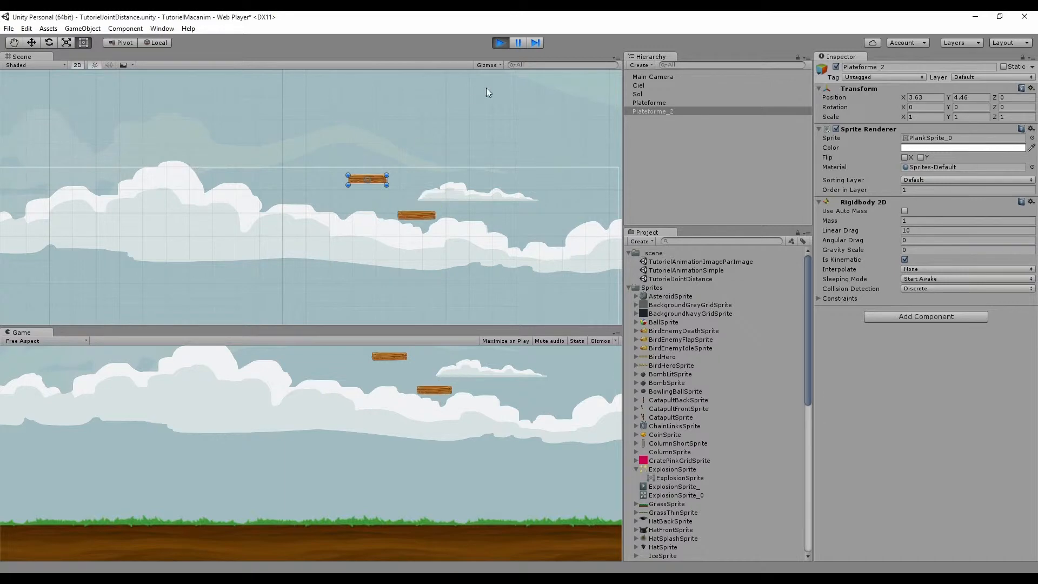
{"action": "left_click", "coordinate": [501, 43]}
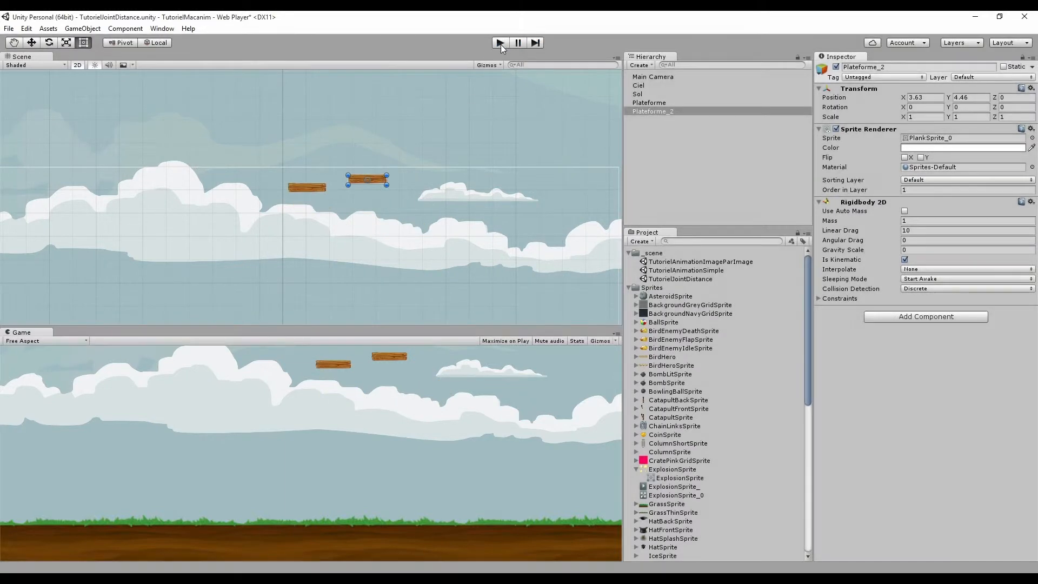
Place Plateforme at about X 3.32, Y 3.97, above Plateforme_2 at about X 3.44, Y 1.81, and test the joint in play mode
{"action": "left_click", "coordinate": [303, 184]}
{"action": "left_click_drag", "start_coordinate": [302, 185], "coordinate": [350, 124]}
{"action": "left_click_drag", "start_coordinate": [355, 179], "coordinate": [354, 259]}
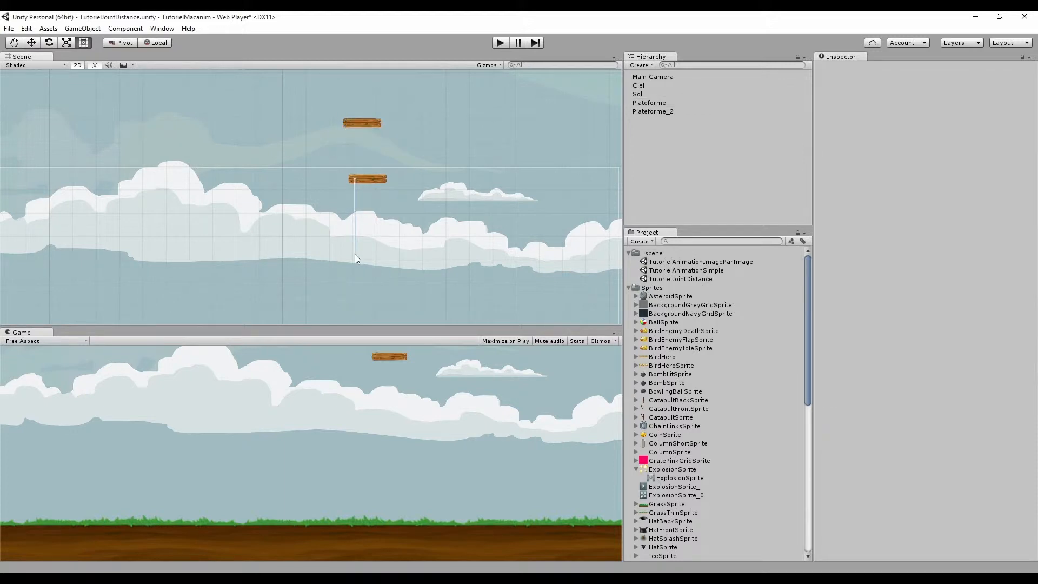
{"action": "left_click", "coordinate": [375, 183]}
{"action": "left_click_drag", "start_coordinate": [379, 179], "coordinate": [374, 243]}
{"action": "left_click", "coordinate": [365, 173]}
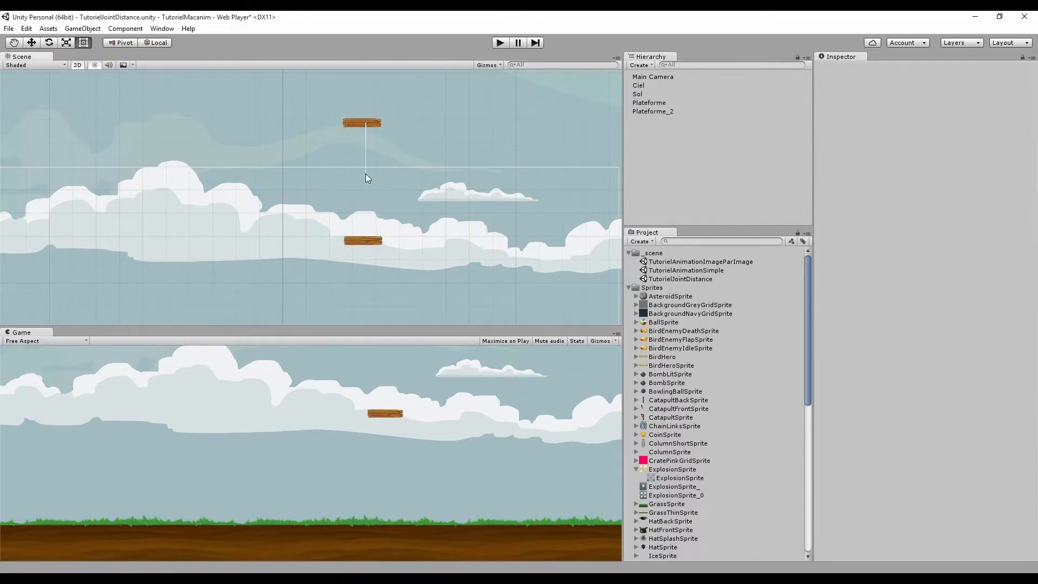
{"action": "left_click", "coordinate": [372, 121]}
{"action": "left_click_drag", "start_coordinate": [372, 123], "coordinate": [370, 190]}
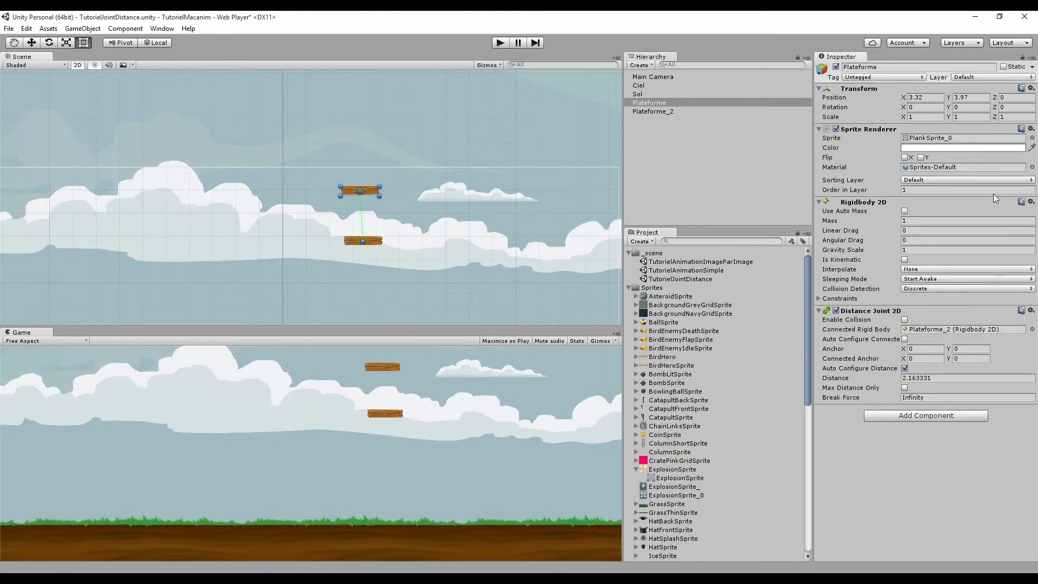
{"action": "left_click", "coordinate": [499, 44]}
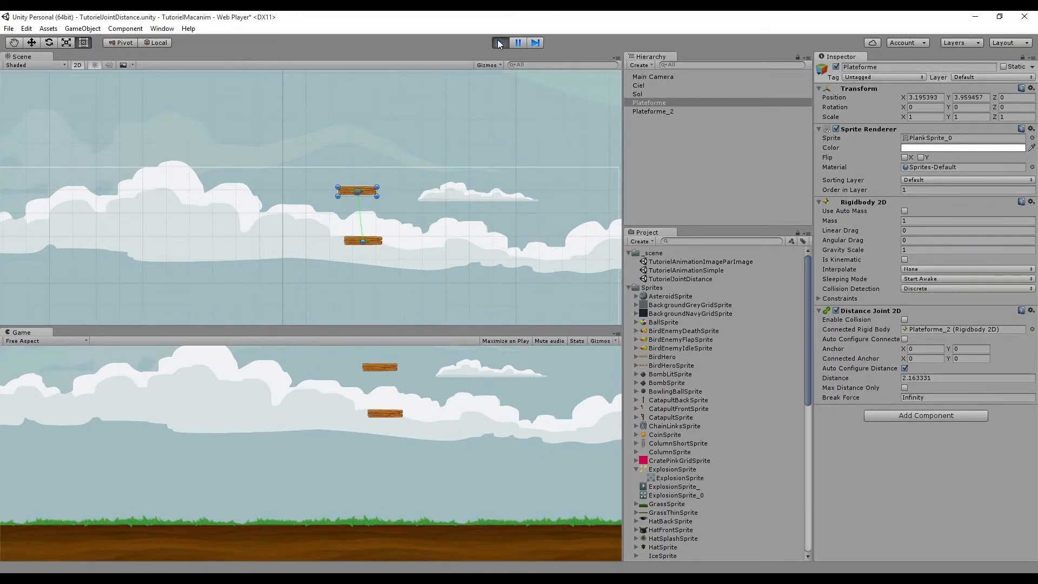
{"action": "left_click", "coordinate": [499, 44]}
Enable Max Distance Only on Plateforme's Distance Joint 2D and test the linked platforms in play mode
{"action": "left_click", "coordinate": [905, 388]}
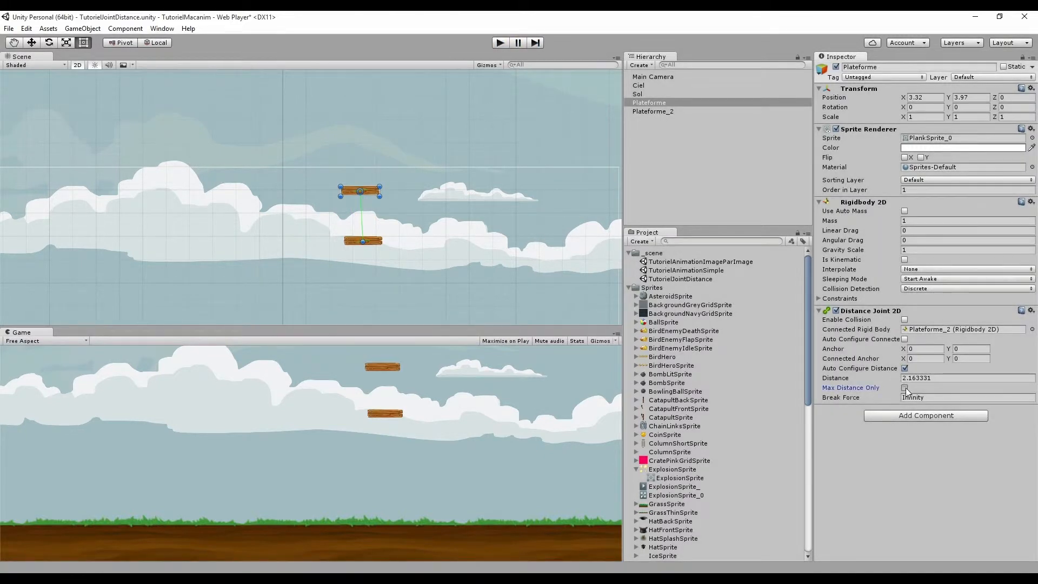
{"action": "left_click", "coordinate": [501, 43]}
{"action": "left_click", "coordinate": [501, 43]}
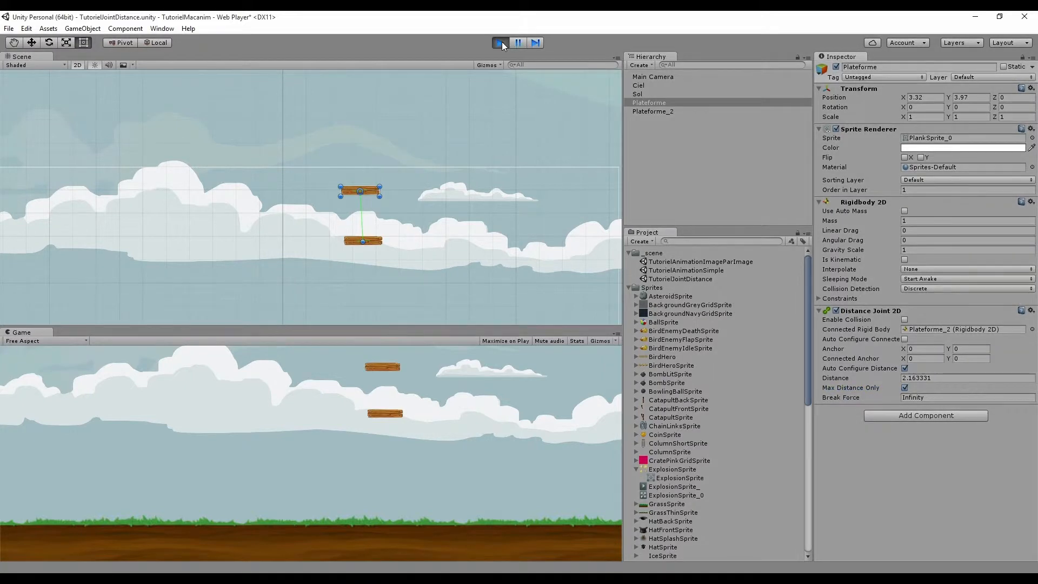
{"action": "left_click", "coordinate": [502, 42]}
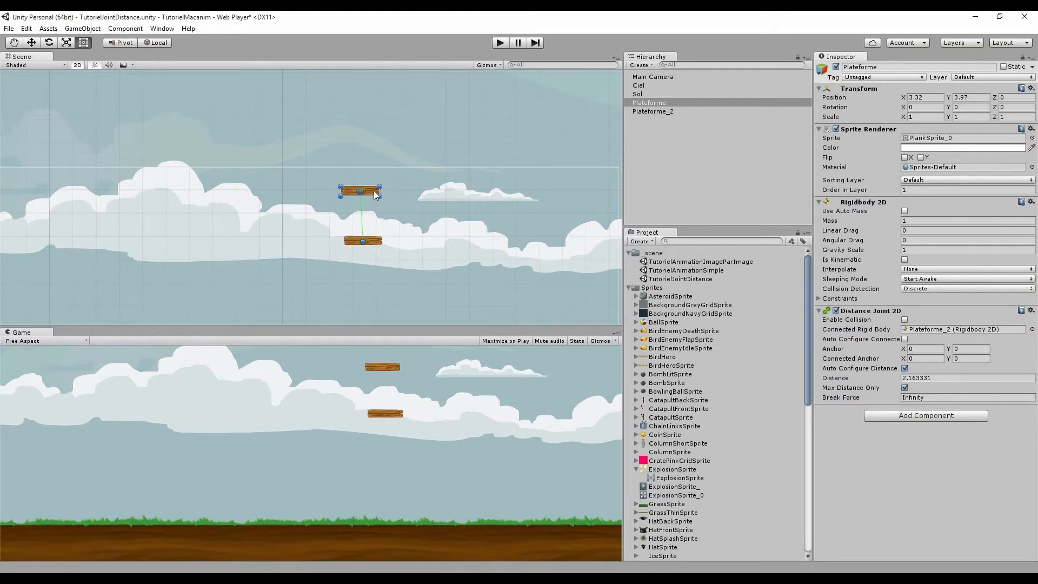
Add a Box Collider 2D component to both Plateforme and Plateforme_2
{"action": "left_click", "coordinate": [924, 418]}
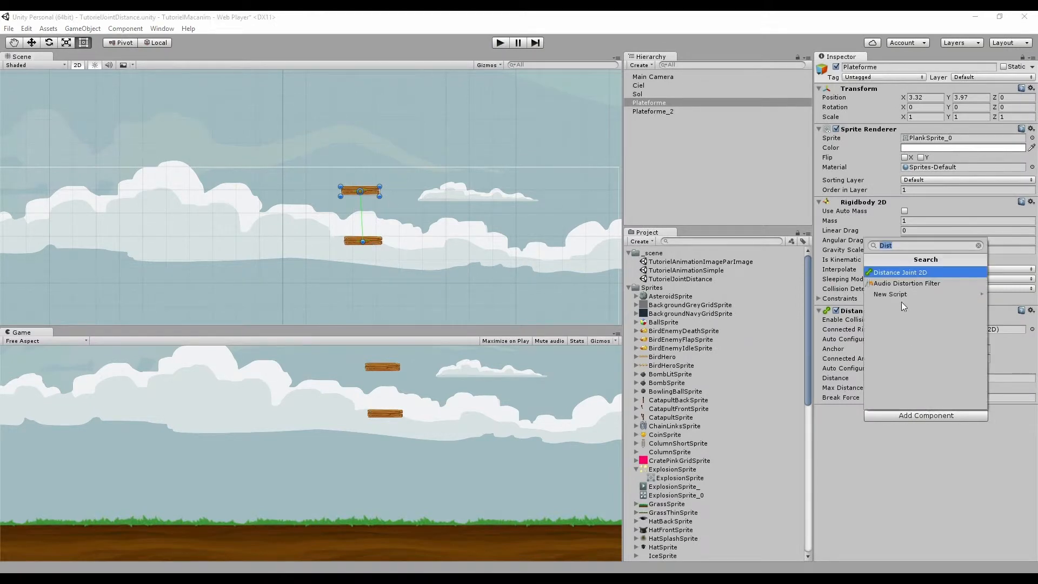
{"action": "type", "text": "bo"}
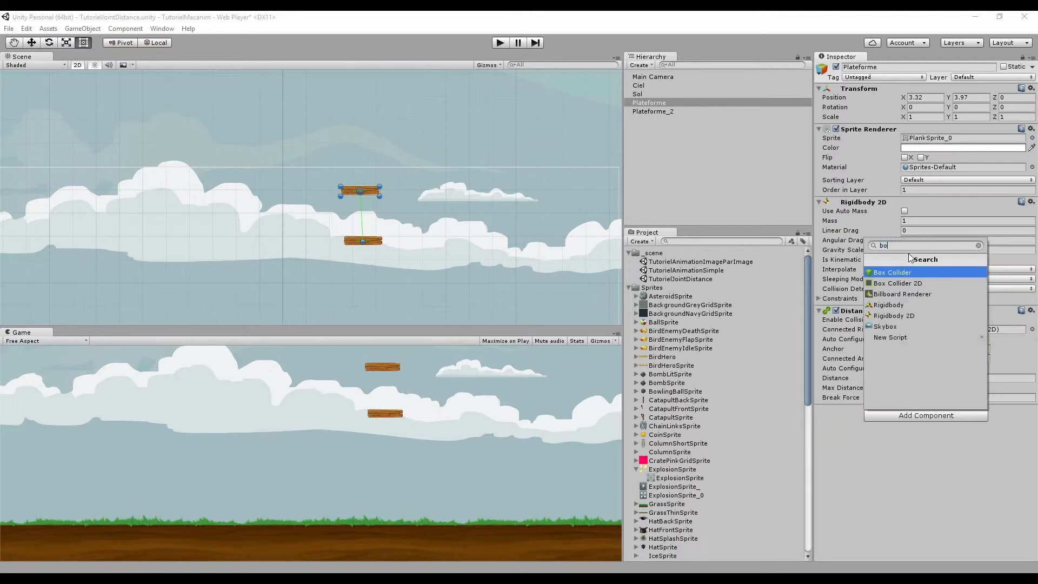
{"action": "left_click", "coordinate": [910, 283]}
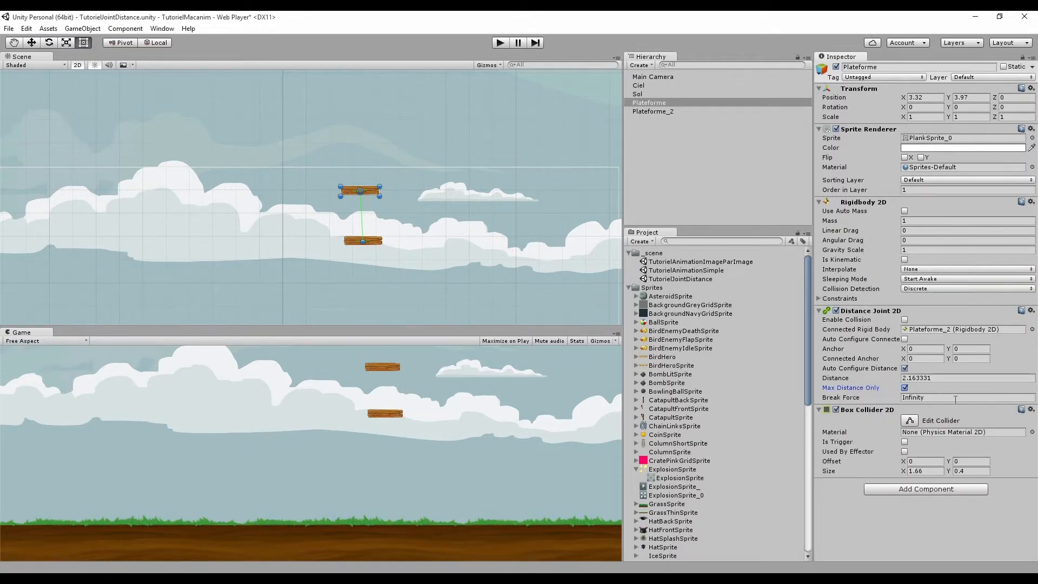
{"action": "left_click", "coordinate": [366, 239]}
{"action": "left_click", "coordinate": [909, 317]}
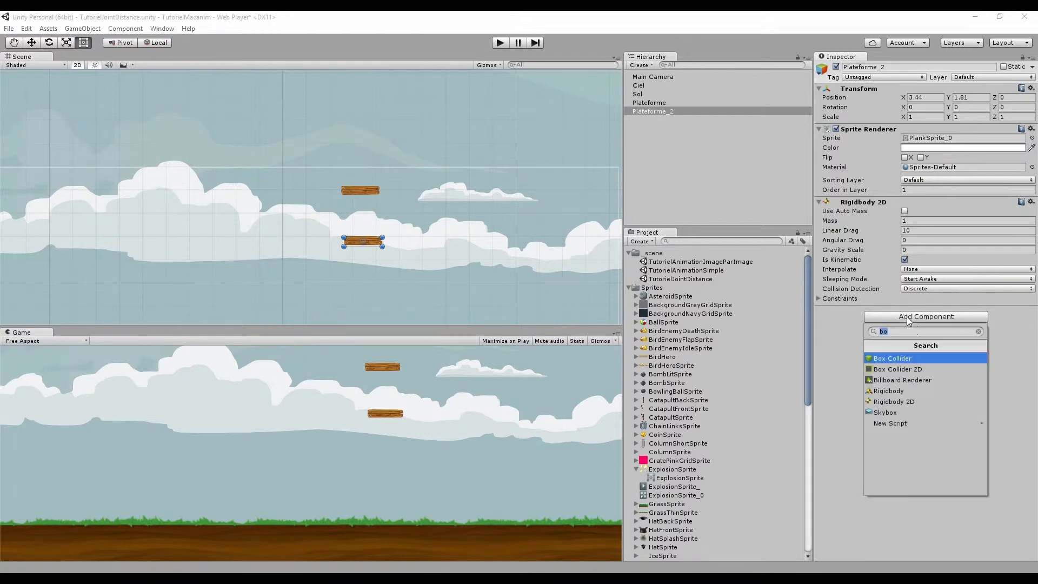
{"action": "left_click", "coordinate": [914, 369]}
Test how the two platforms with colliders interact in play mode and check Plateforme's Enable Collision setting
{"action": "left_click", "coordinate": [504, 42]}
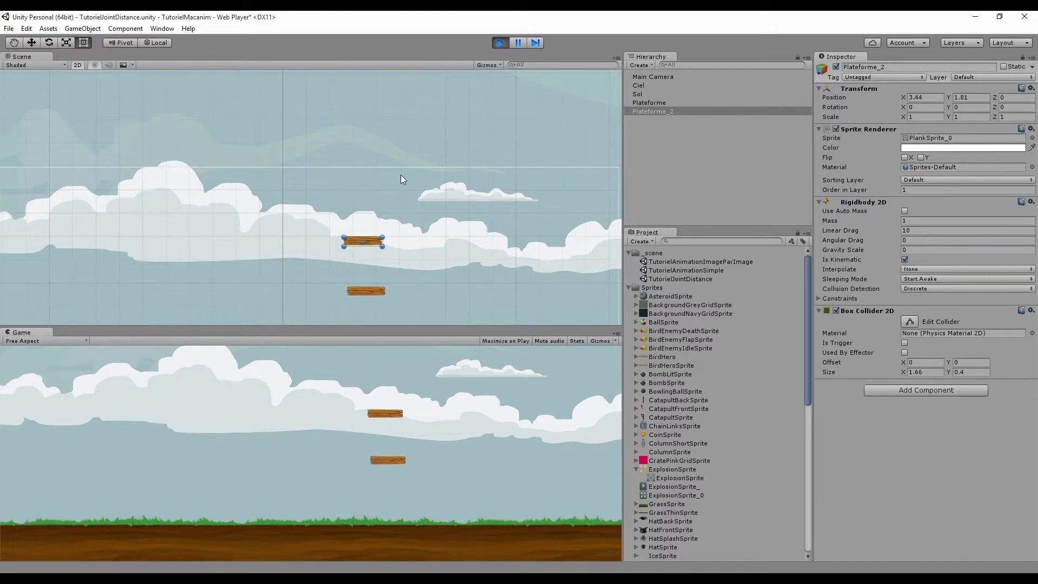
{"action": "left_click", "coordinate": [358, 293]}
{"action": "left_click", "coordinate": [365, 241]}
{"action": "left_click", "coordinate": [652, 103]}
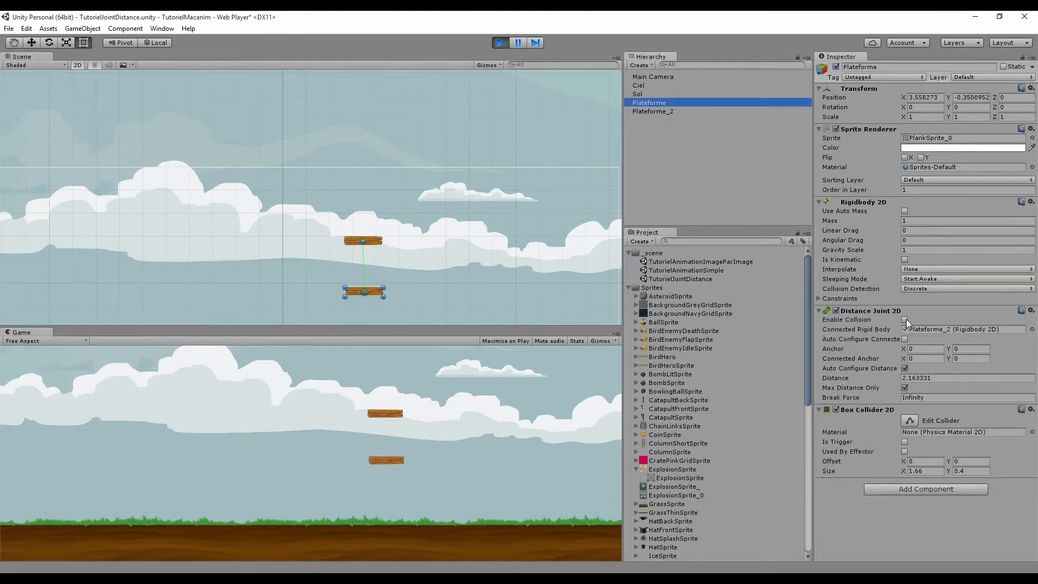
{"action": "left_click", "coordinate": [500, 43]}
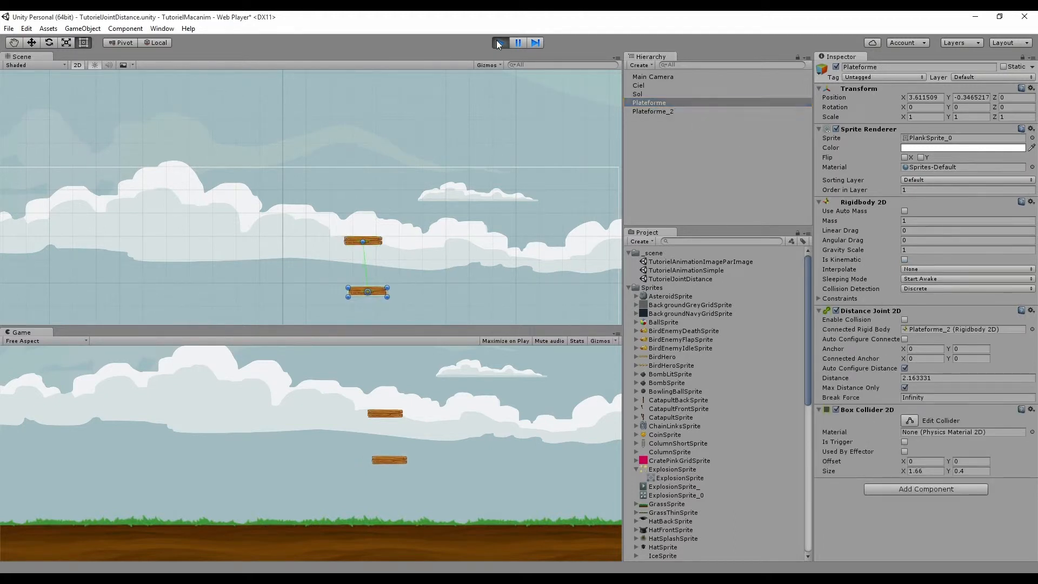
Enable collision between the linked bodies on Plateforme's Distance Joint 2D and test it in play mode
{"action": "left_click", "coordinate": [904, 319]}
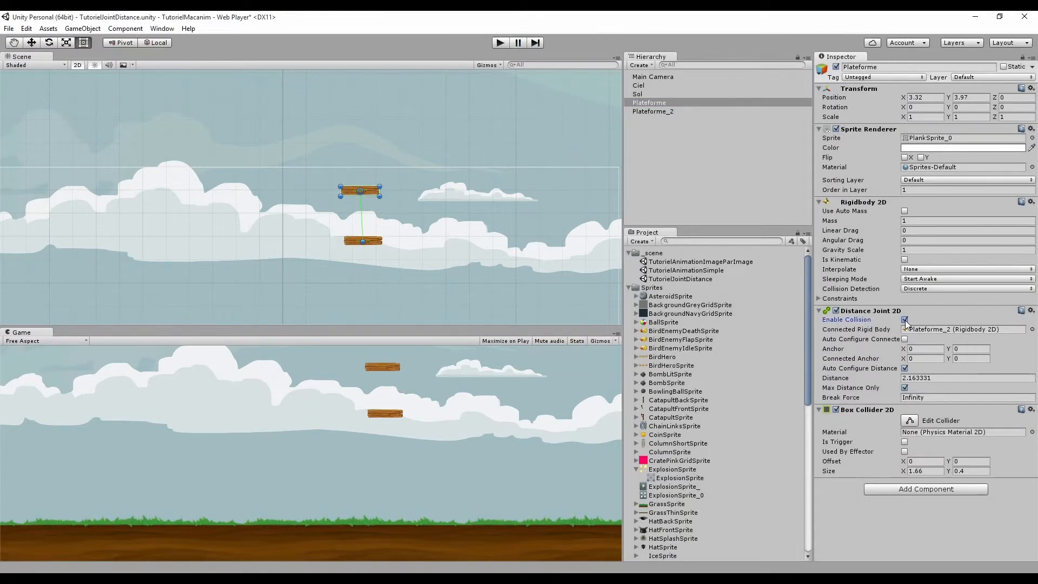
{"action": "left_click", "coordinate": [500, 43]}
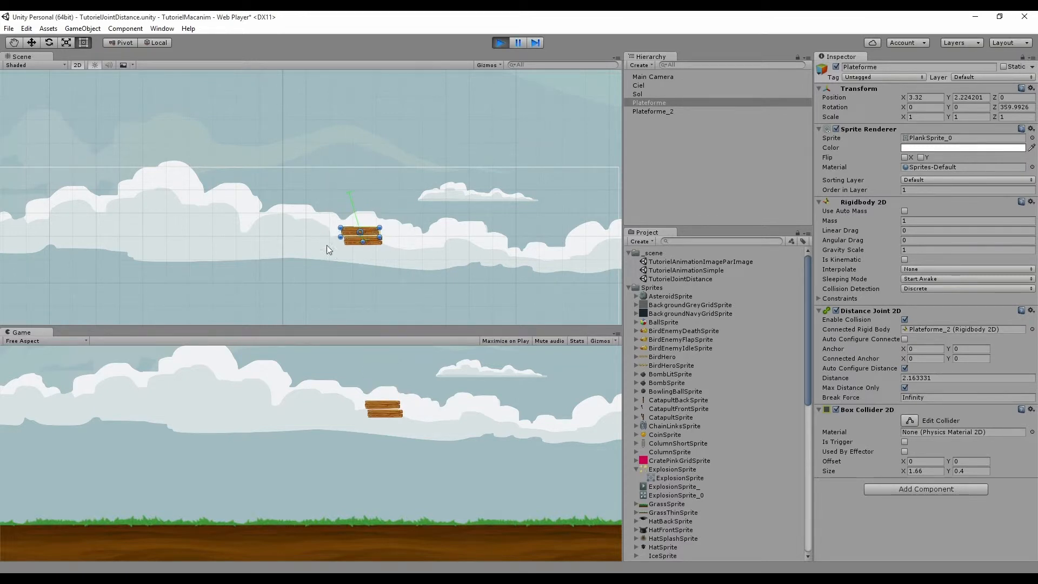
{"action": "left_click", "coordinate": [501, 44]}
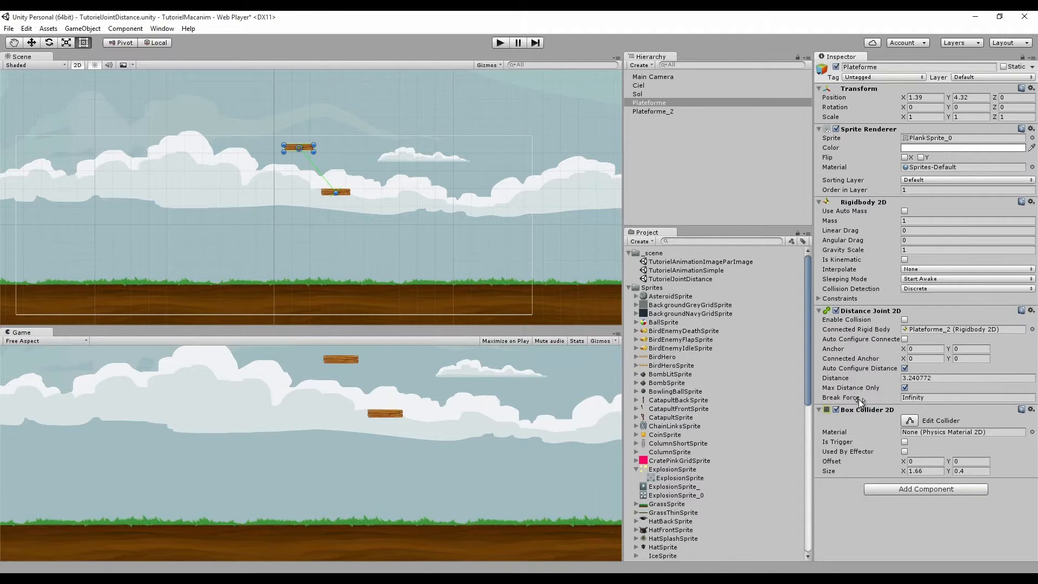
Examine the Distance Joint 2D's Break Force of Infinity and test Plateforme's swing with it in play mode
{"action": "left_click", "coordinate": [928, 398]}
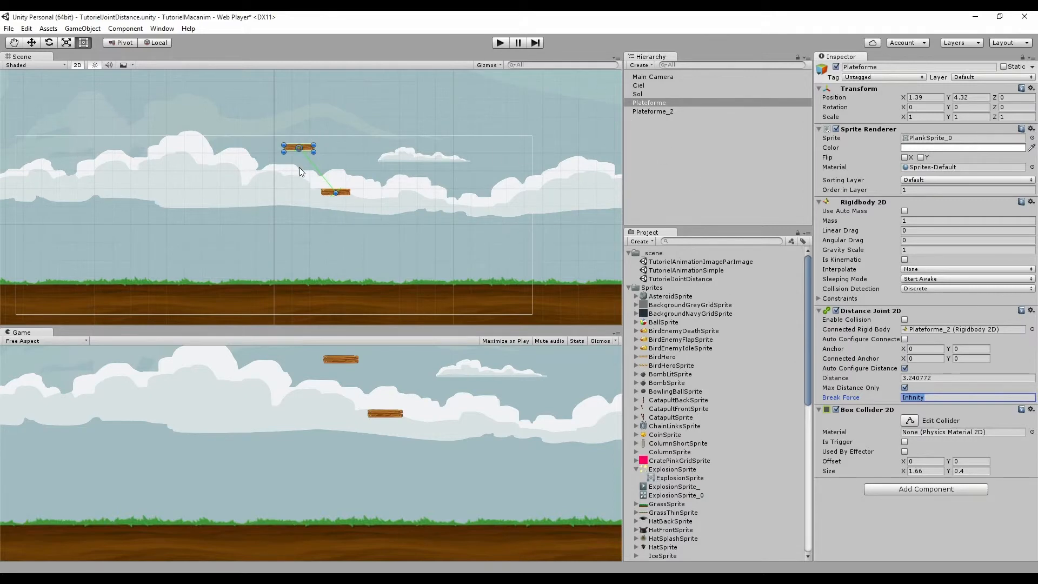
{"action": "left_click", "coordinate": [493, 43]}
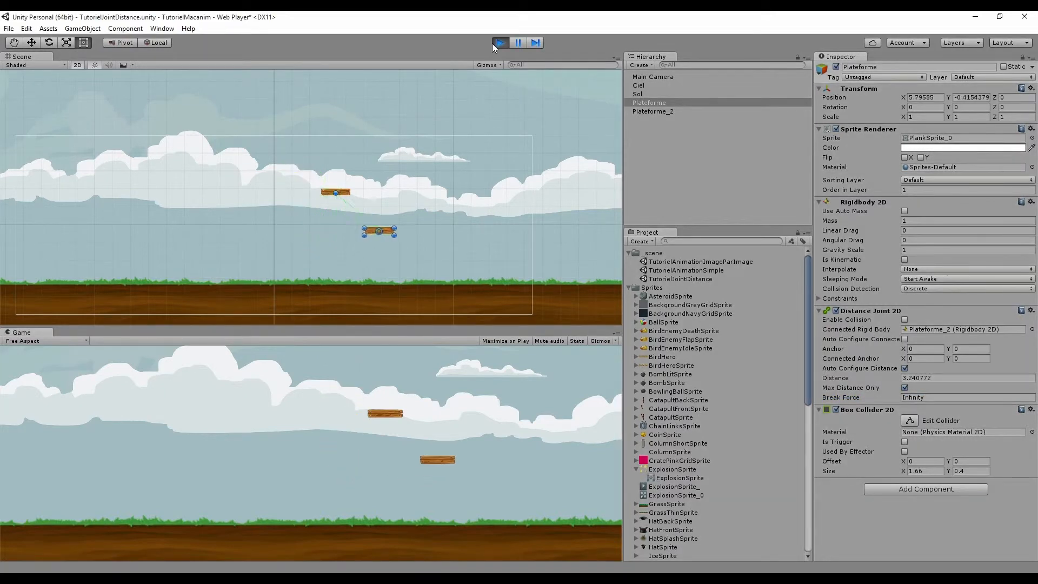
{"action": "left_click", "coordinate": [492, 43]}
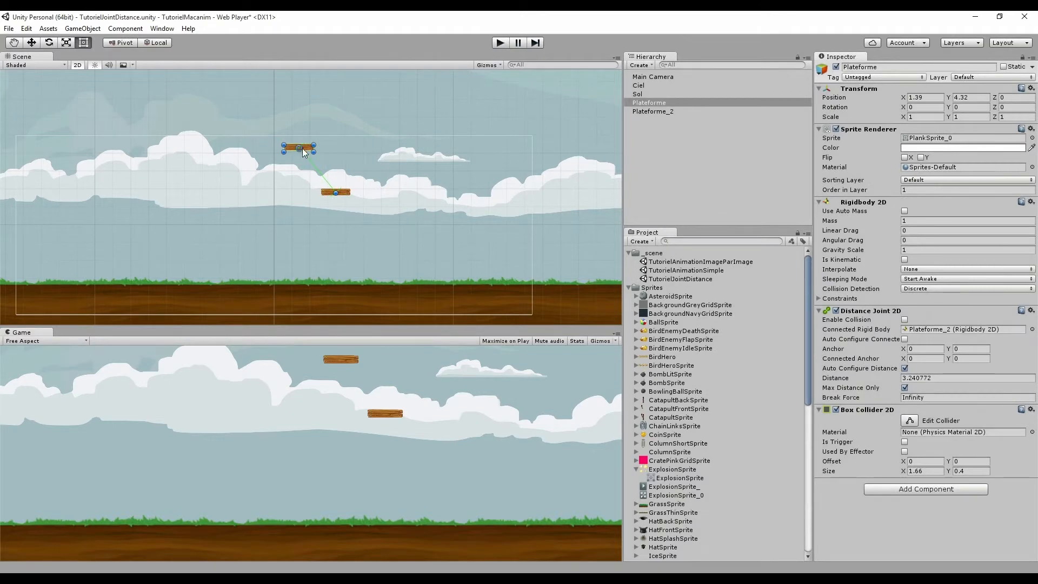
Set the Break Force of Plateforme's Distance Joint 2D to 10 and test the joint in play mode
{"action": "left_click", "coordinate": [932, 397]}
{"action": "type", "text": "10"}
{"action": "left_click", "coordinate": [498, 42]}
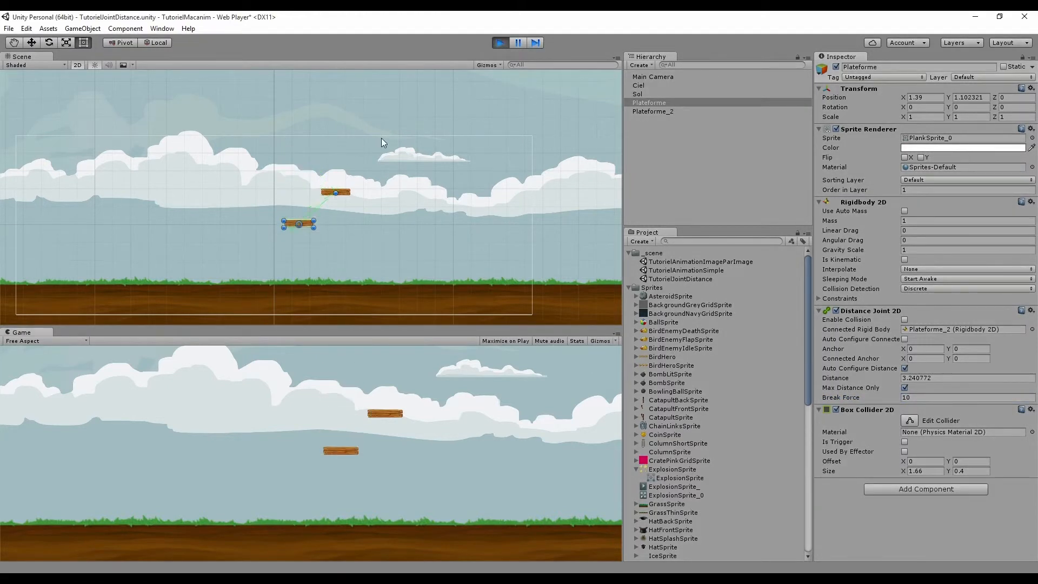
{"action": "left_click", "coordinate": [500, 43]}
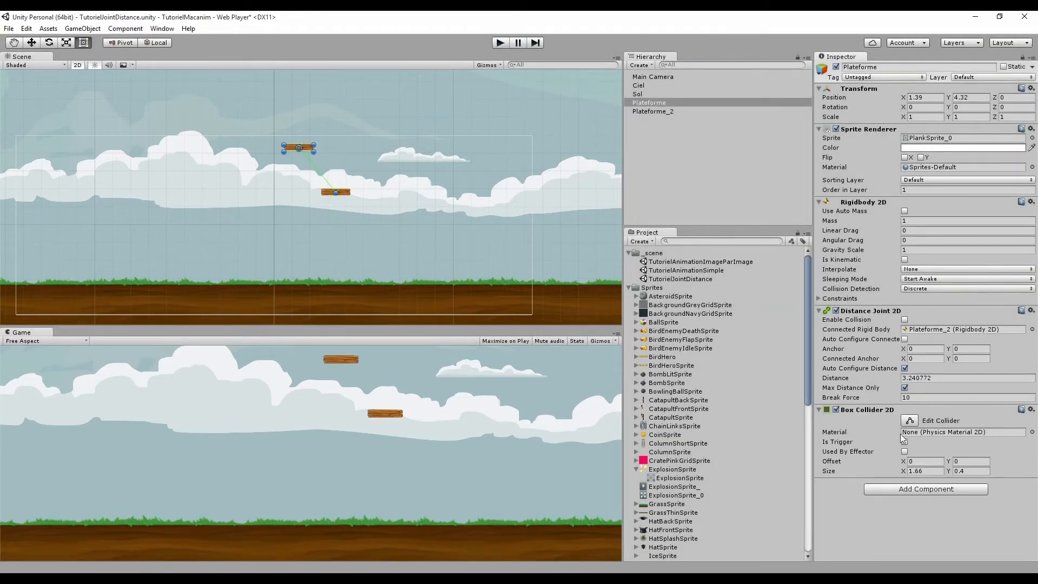
Set the Break Force of Plateforme's Distance Joint 2D to 50 and test the joint in play mode
{"action": "left_click", "coordinate": [920, 398]}
{"action": "type", "text": "50"}
{"action": "left_click", "coordinate": [501, 42]}
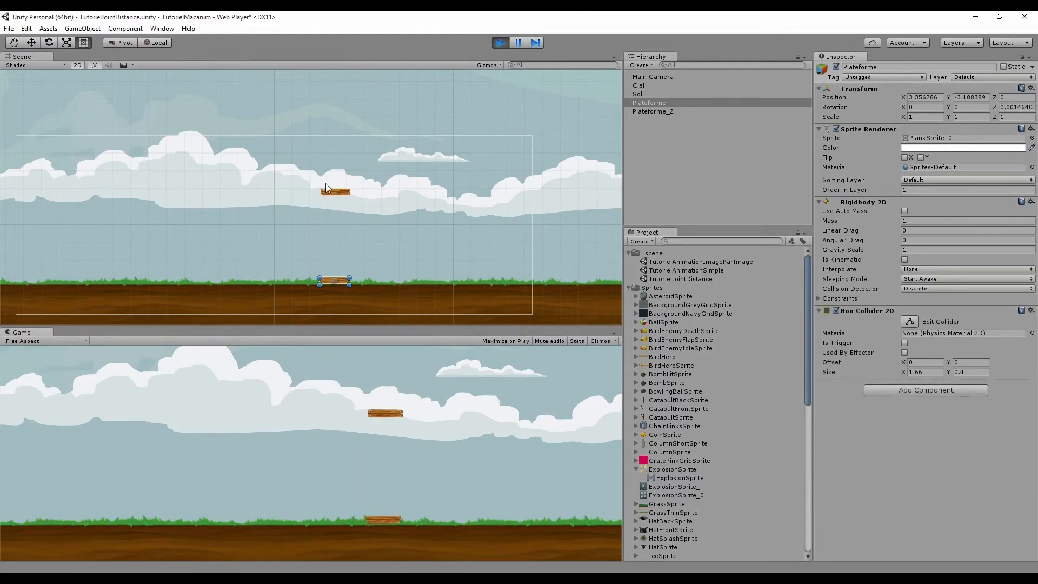
{"action": "left_click", "coordinate": [500, 44]}
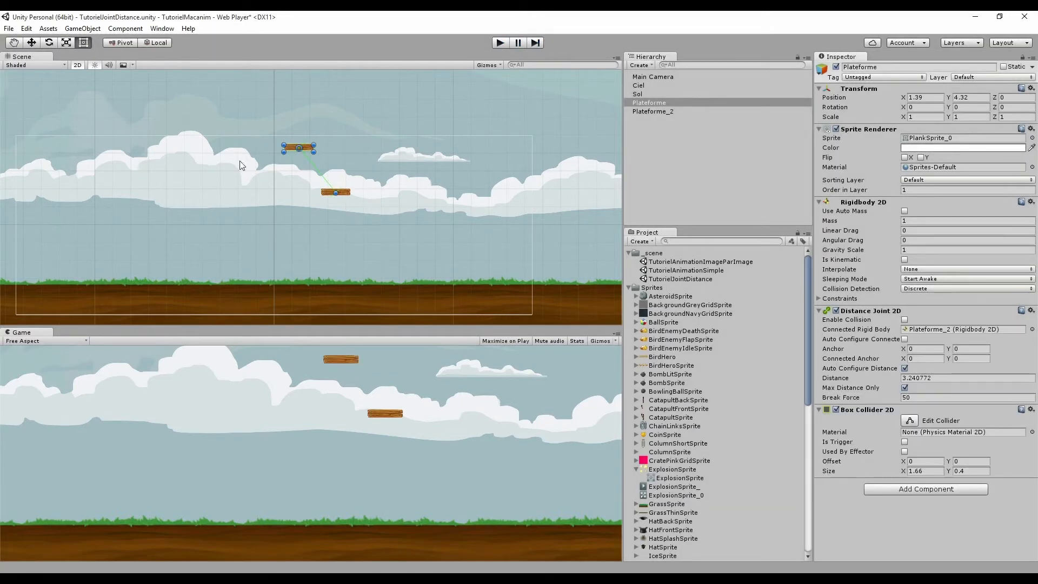
Set the Break Force of Plateforme's Distance Joint 2D to 500 and test the joint in play mode
{"action": "scroll", "coordinate": [384, 187], "scroll_direction": "up", "scroll_amount": 3}
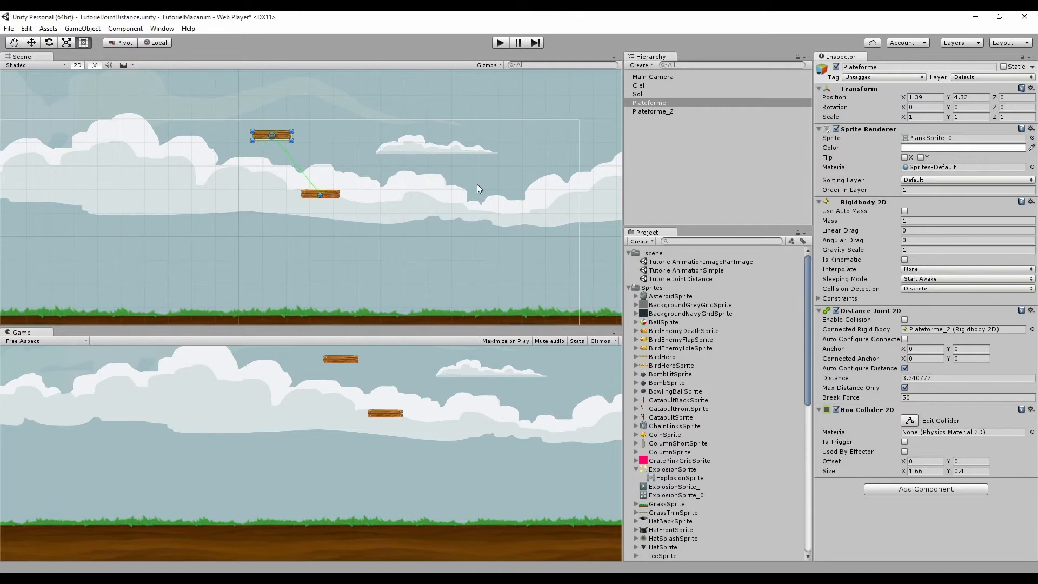
{"action": "left_click", "coordinate": [914, 398]}
{"action": "type", "text": "500"}
{"action": "left_click", "coordinate": [501, 43]}
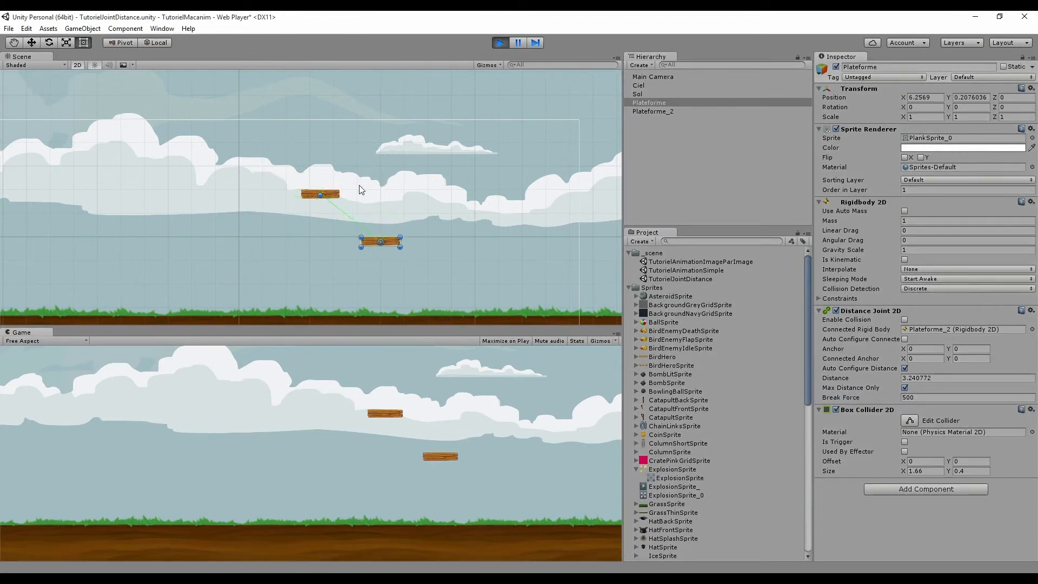
{"action": "left_click", "coordinate": [501, 42]}
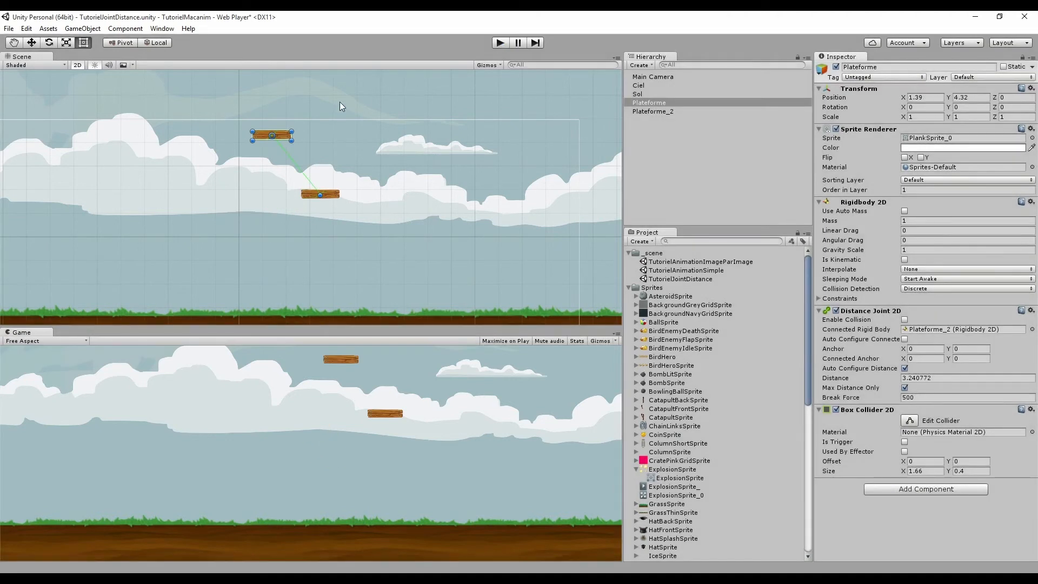
Set the Mass of Plateforme's Rigidbody 2D to 25 and test the joint in play mode
{"action": "left_click", "coordinate": [965, 221]}
{"action": "type", "text": "25"}
{"action": "left_click", "coordinate": [500, 42]}
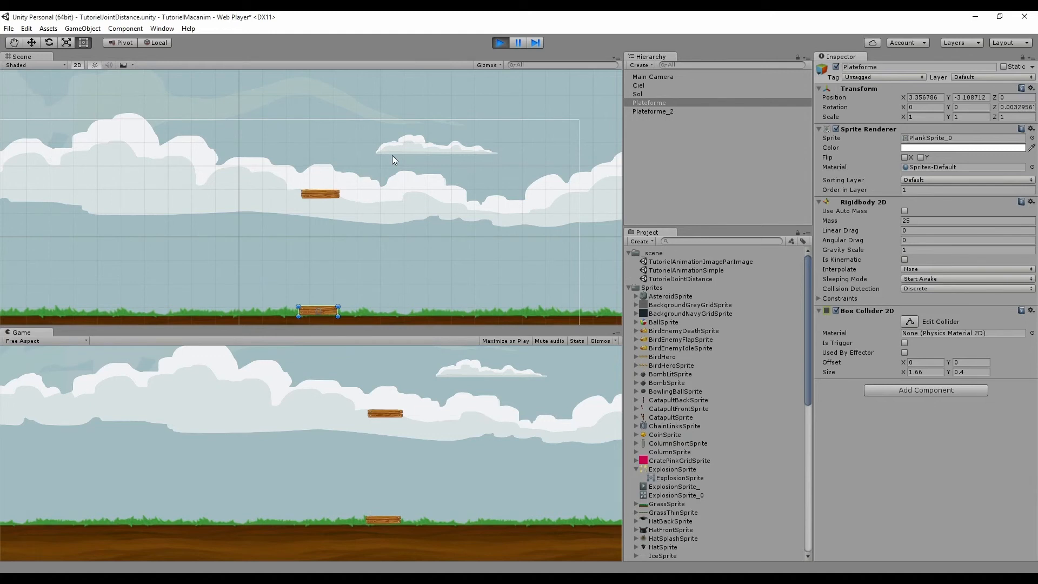
{"action": "left_click", "coordinate": [500, 43]}
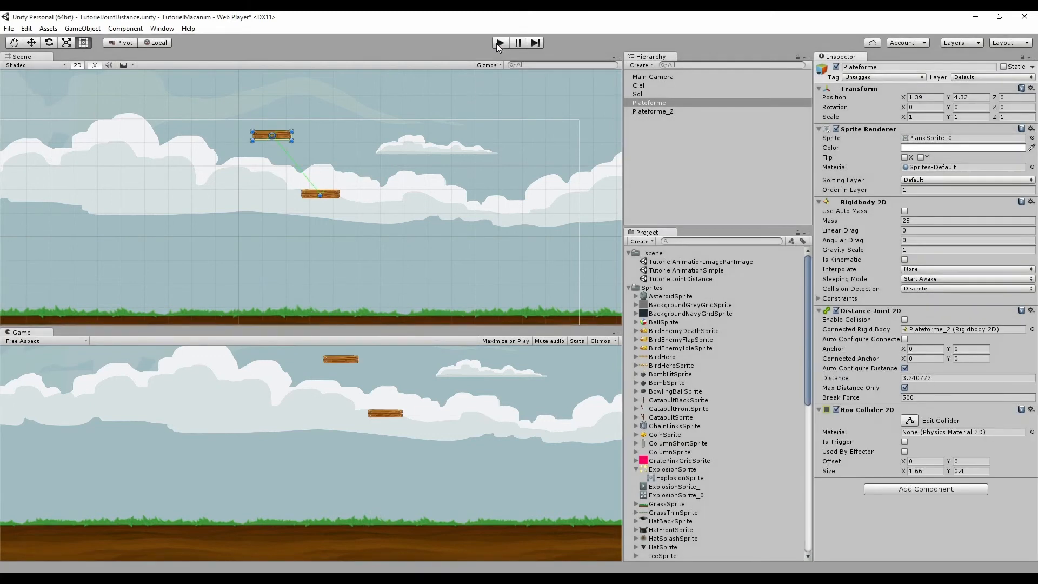